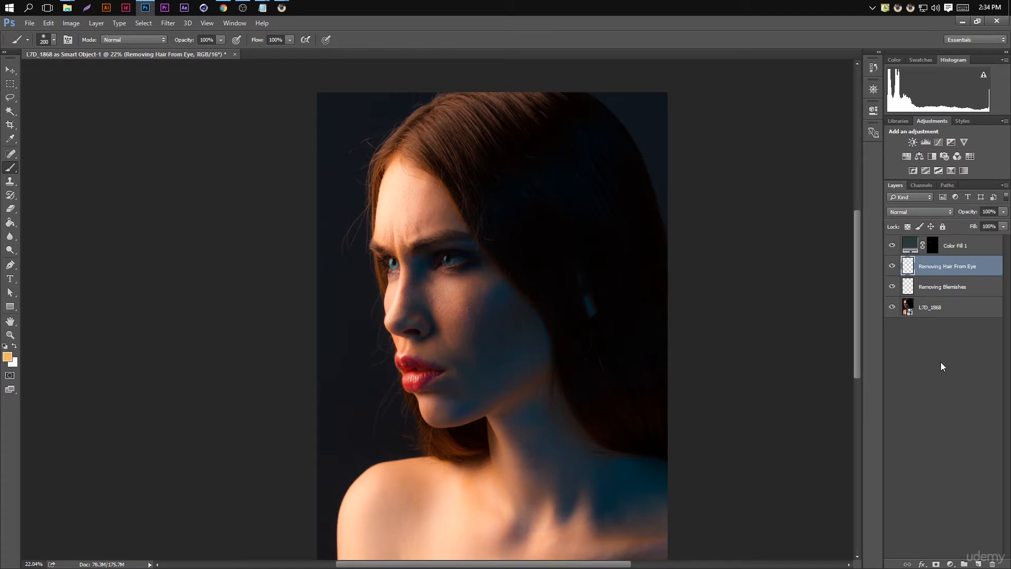
pyautogui.click(941, 349)
pyautogui.click(949, 312)
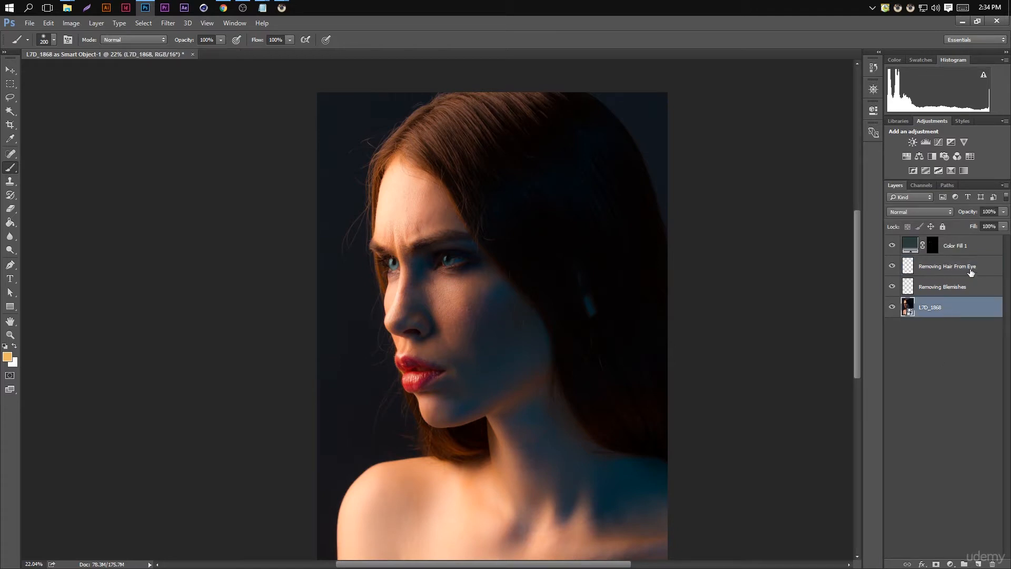
pyautogui.keyDown('shift'); pyautogui.click(975, 269); pyautogui.keyUp('shift')
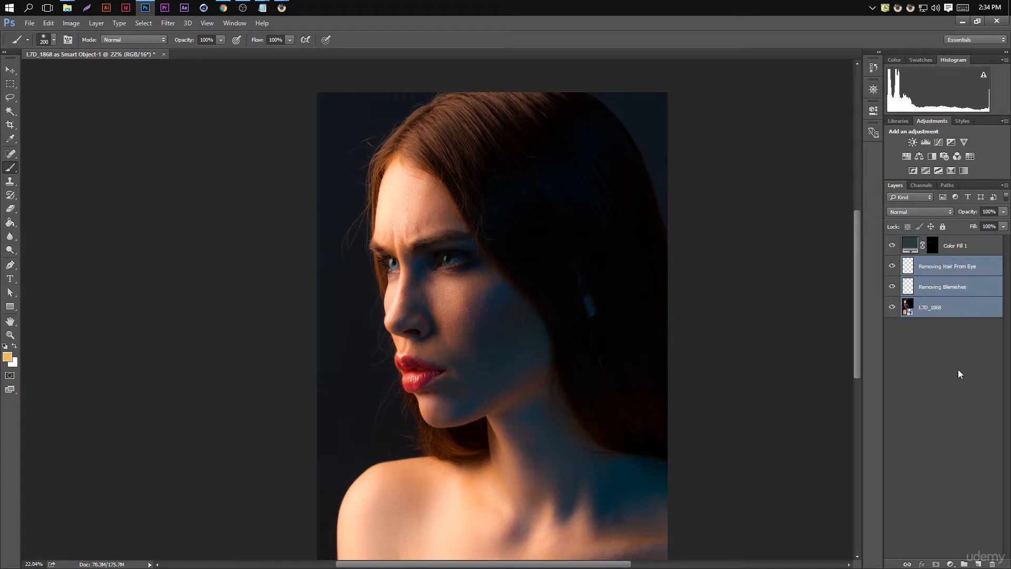
pyautogui.click(959, 374)
# Group the Removing Hair From Eye, Removing Blemishes and L7D_1868 layers into a group named Original Retouch.
pyautogui.click(960, 309)
pyautogui.keyDown('shift'); pyautogui.click(952, 267); pyautogui.keyUp('shift')
pyautogui.rightClick(944, 268)
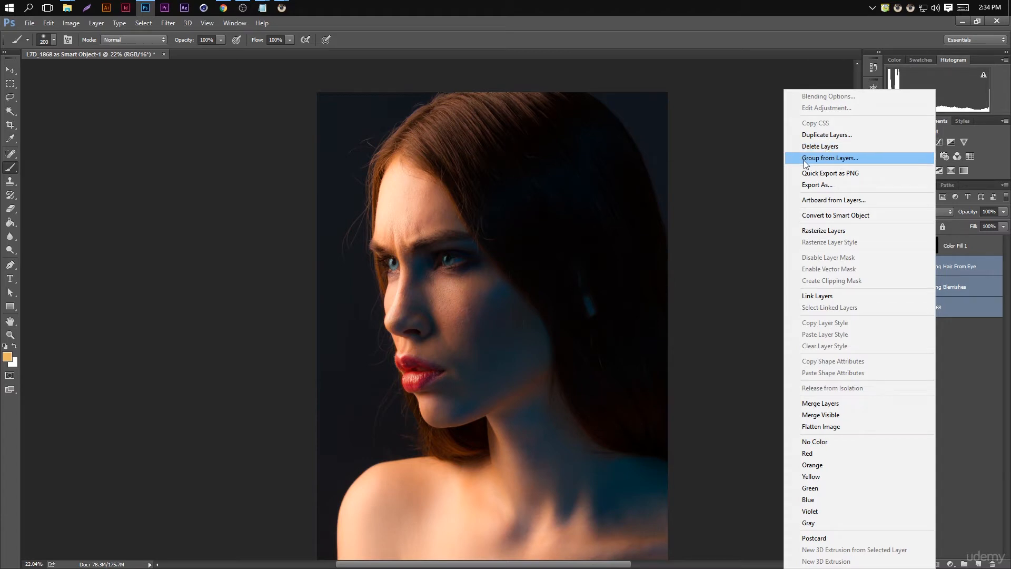
pyautogui.click(867, 159)
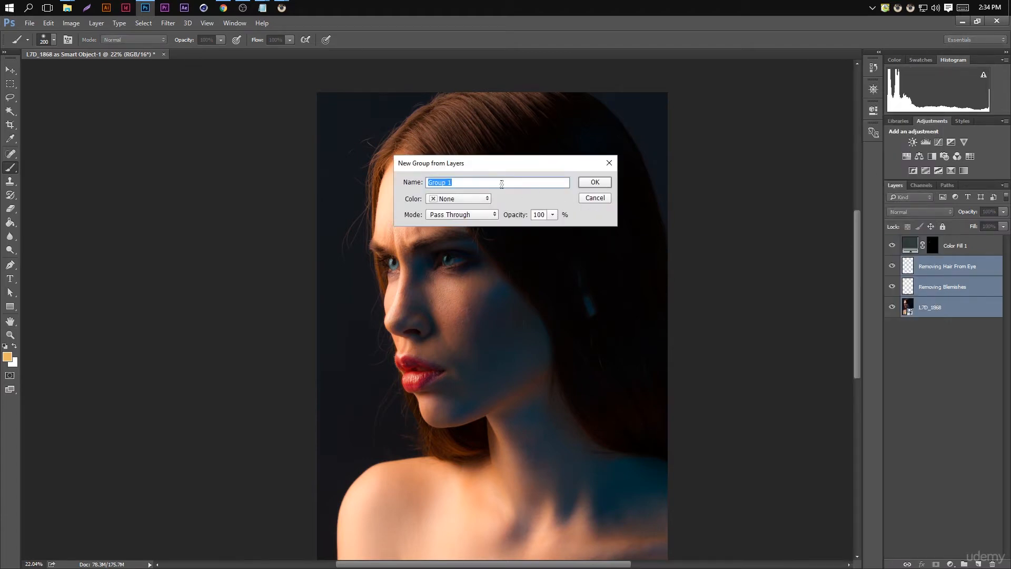
pyautogui.write('oRI')
pyautogui.press('BackSpace')
pyautogui.press('BackSpace')
pyautogui.press('BackSpace')
pyautogui.press('BackSpace')
pyautogui.press('BackSpace')
pyautogui.press('BackSpace')
pyautogui.press('BackSpace')
pyautogui.write('Original Retouch')
pyautogui.press('Return')
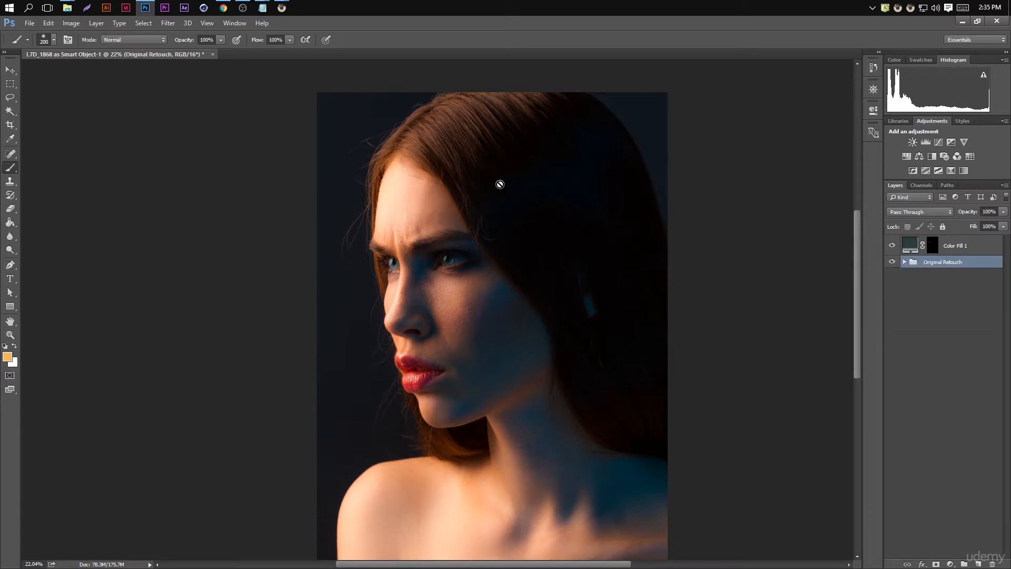
# Compare the image with the Removing Hair From Eye layer hidden and shown inside the Original Retouch group.
pyautogui.click(905, 262)
pyautogui.click(892, 278)
pyautogui.click(892, 278)
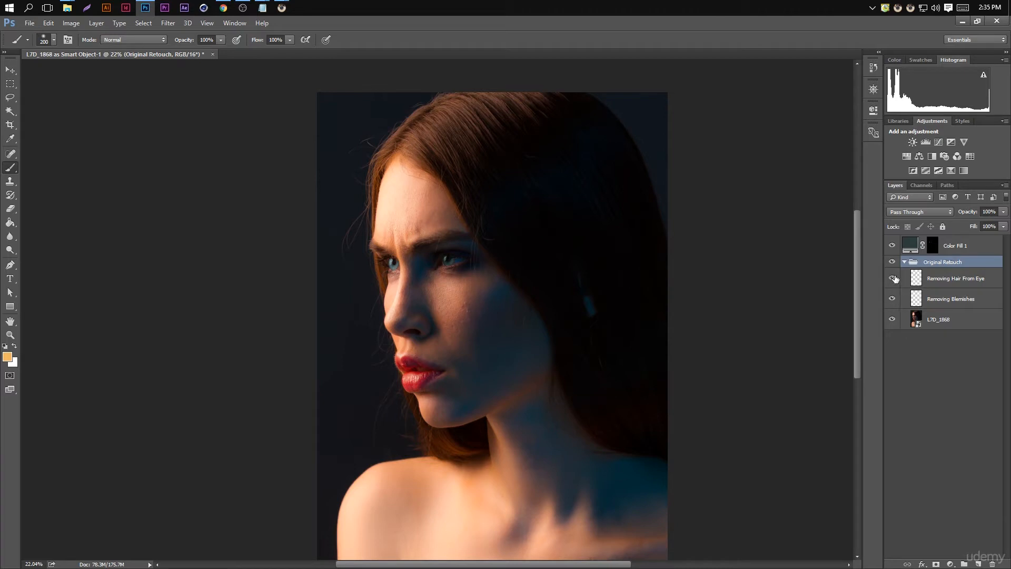
pyautogui.click(905, 263)
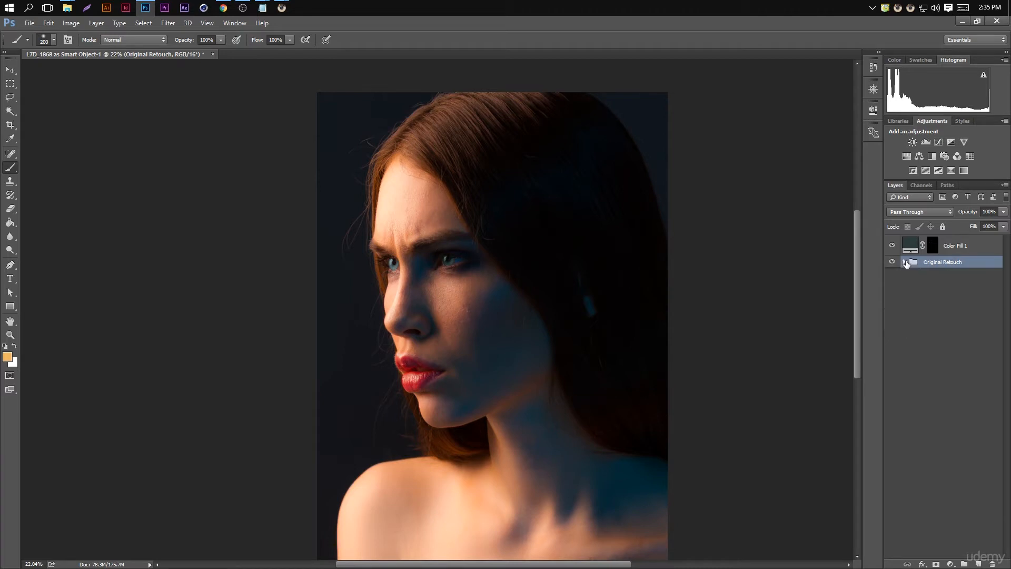
# Duplicate the Original Retouch group under its default copy name and merge the duplicate into a single layer.
pyautogui.rightClick(972, 263)
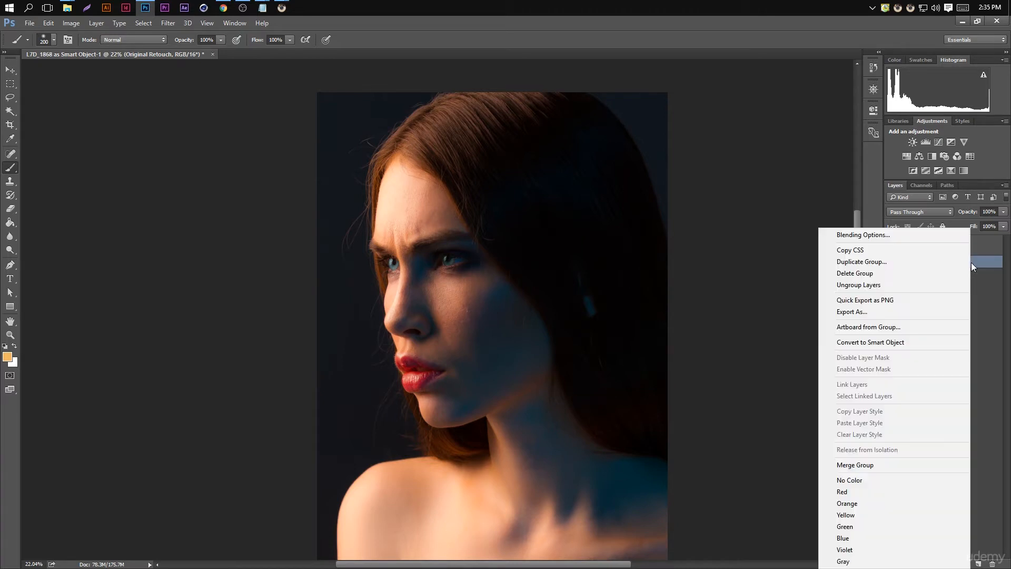
pyautogui.click(898, 261)
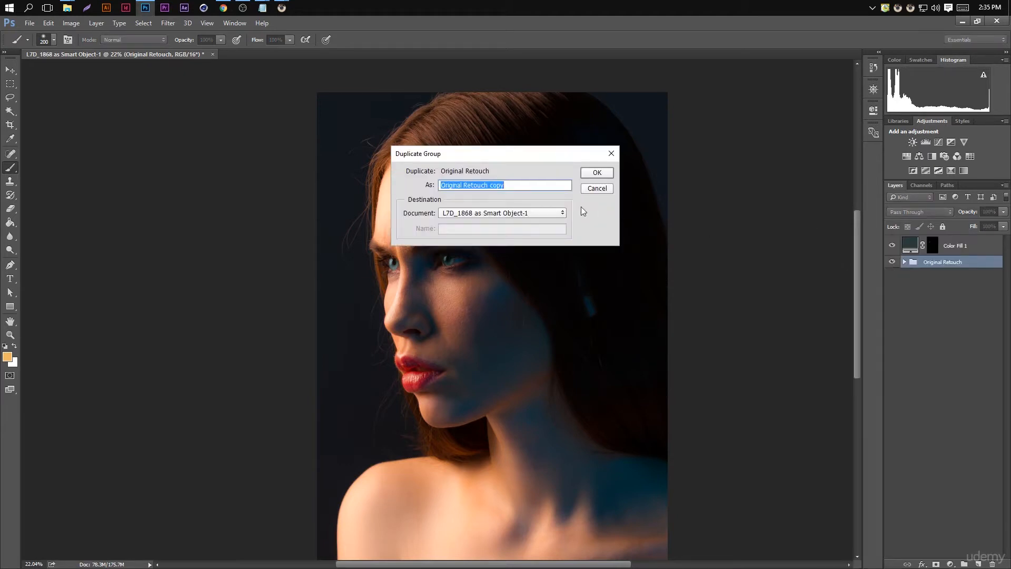
pyautogui.click(599, 175)
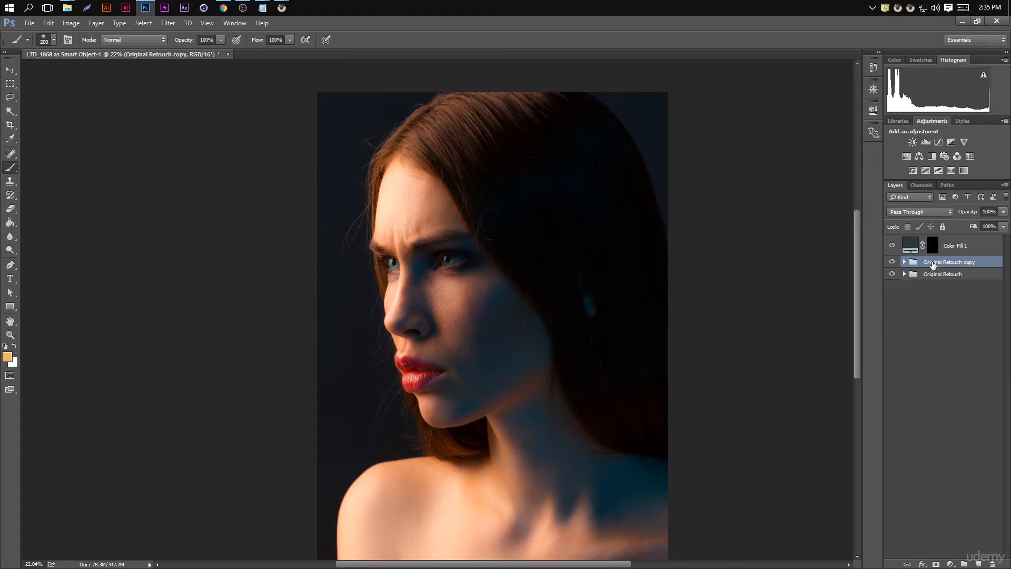
pyautogui.rightClick(933, 264)
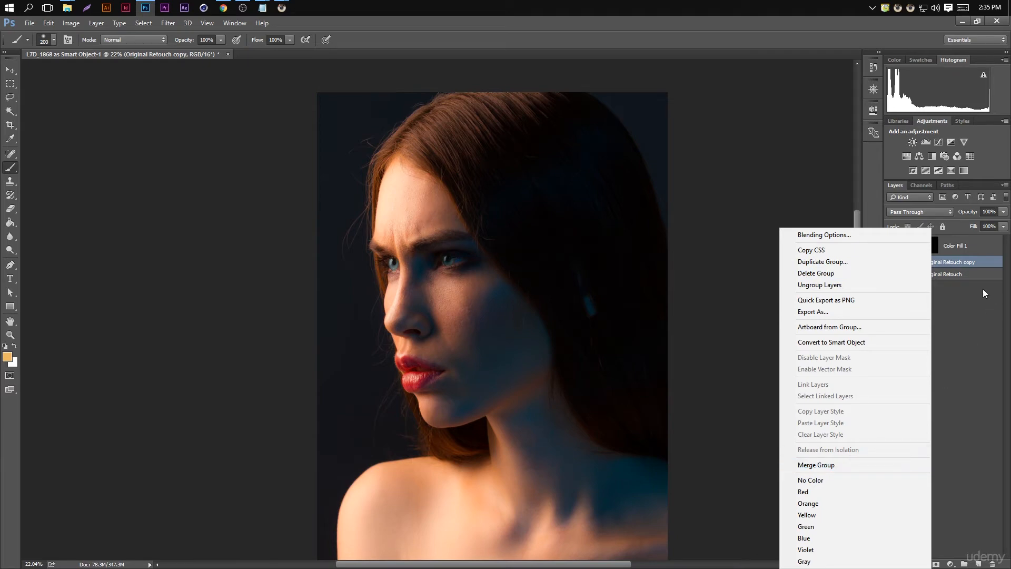
pyautogui.click(839, 466)
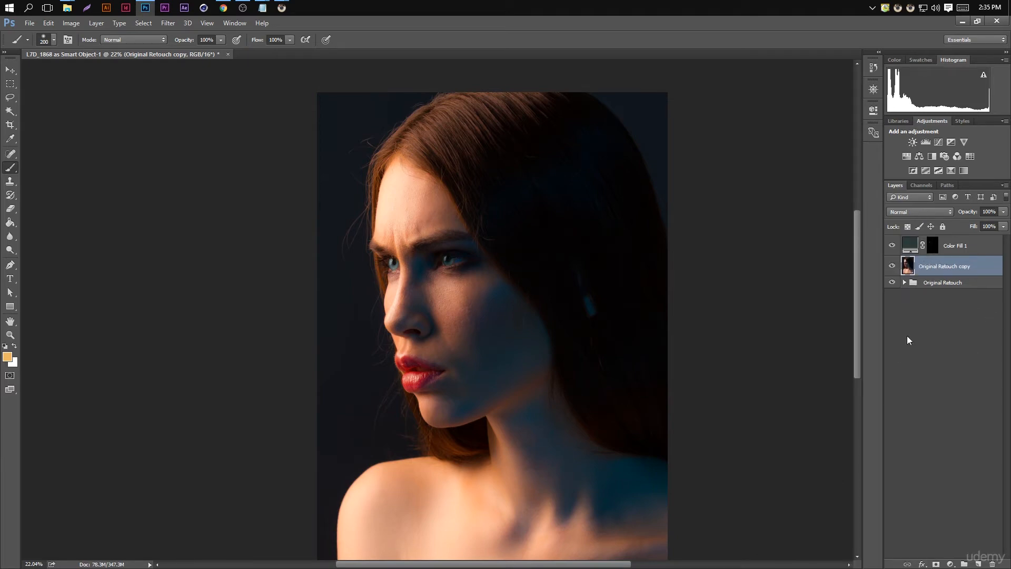
# Toggle the visibility of the Original Retouch group and its merged copy to compare them.
pyautogui.click(893, 282)
pyautogui.click(892, 266)
pyautogui.click(893, 267)
pyautogui.click(892, 266)
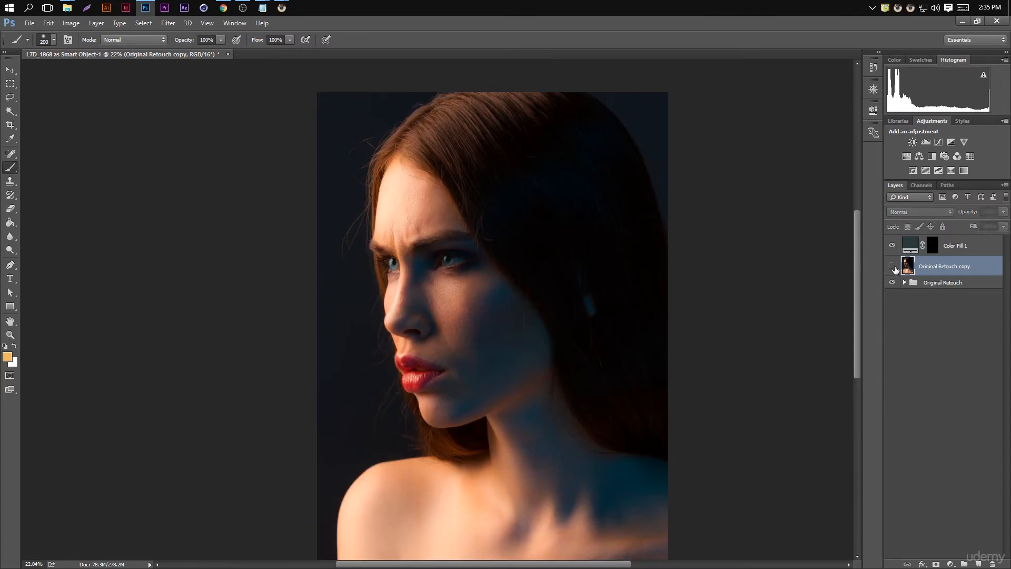
# Shift the merged copy sideways to expose the original group beneath it, and restore its position.
pyautogui.press('v')
pyautogui.moveTo(467, 301)
pyautogui.mouseDown()
pyautogui.moveTo(522, 362)
pyautogui.moveTo(670, 298)
pyautogui.moveTo(509, 307)
pyautogui.moveTo(581, 310)
pyautogui.moveTo(567, 306)
pyautogui.mouseUp()
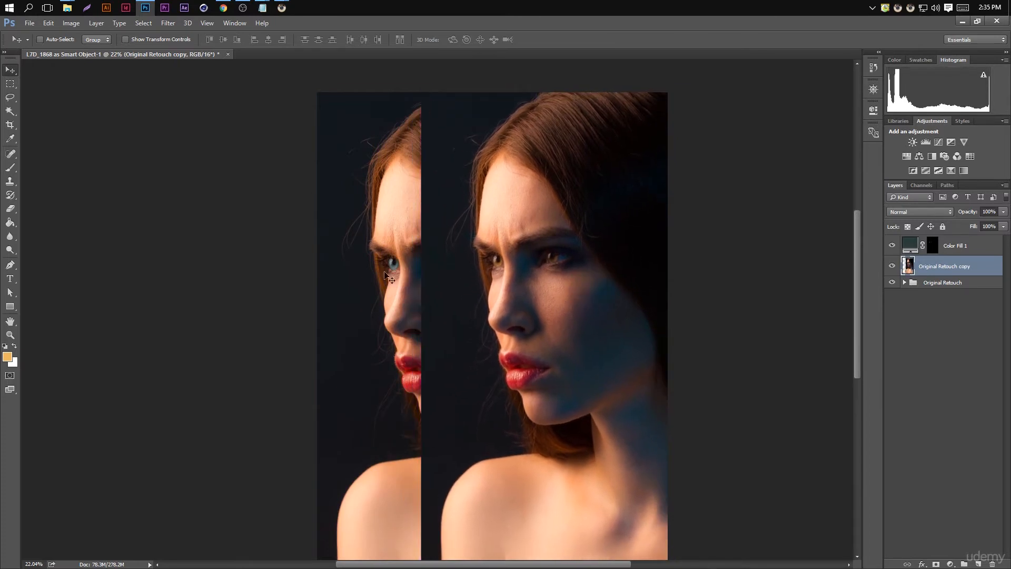
pyautogui.click(891, 245)
pyautogui.moveTo(843, 254); pyautogui.dragTo(675, 274)
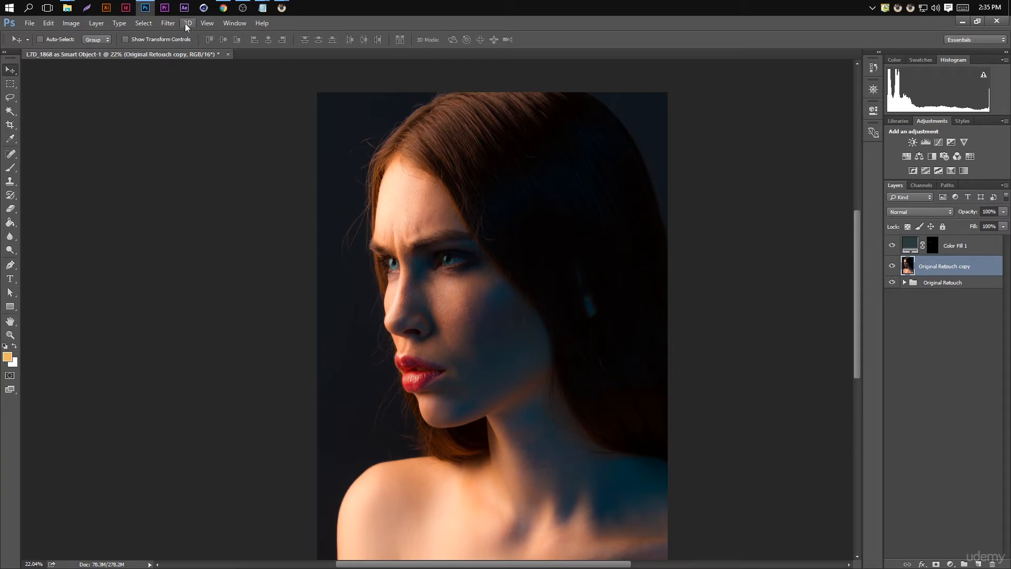
# Apply a Gaussian Blur with a radius of 5 pixels to the Original Retouch copy layer.
pyautogui.click(168, 23)
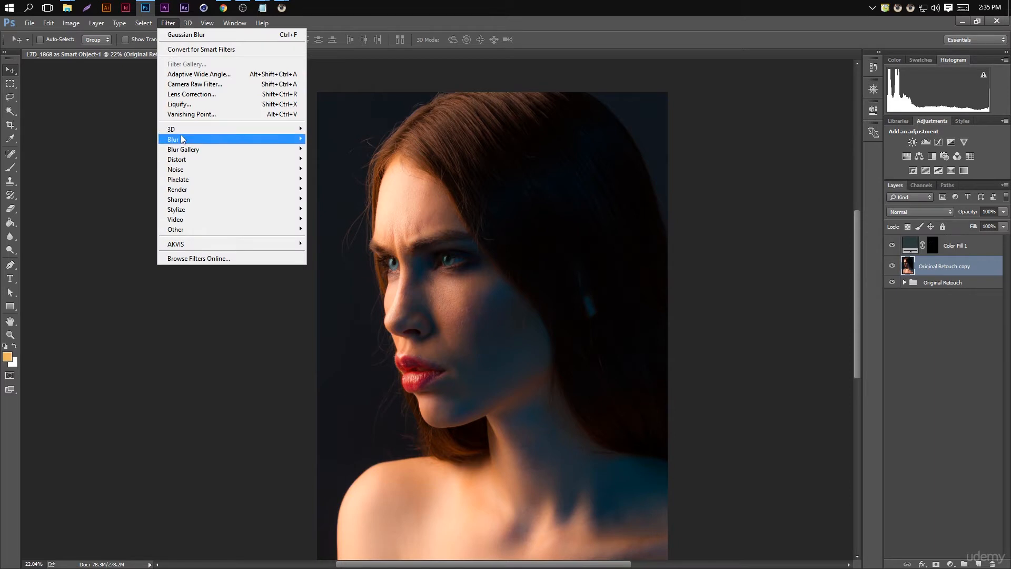
pyautogui.moveTo(181, 138)
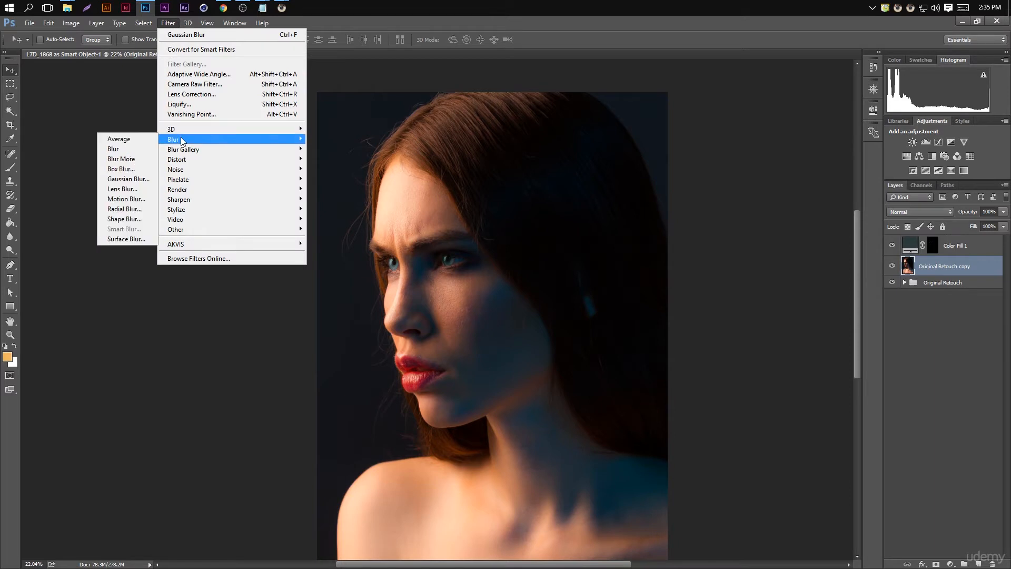
pyautogui.click(129, 180)
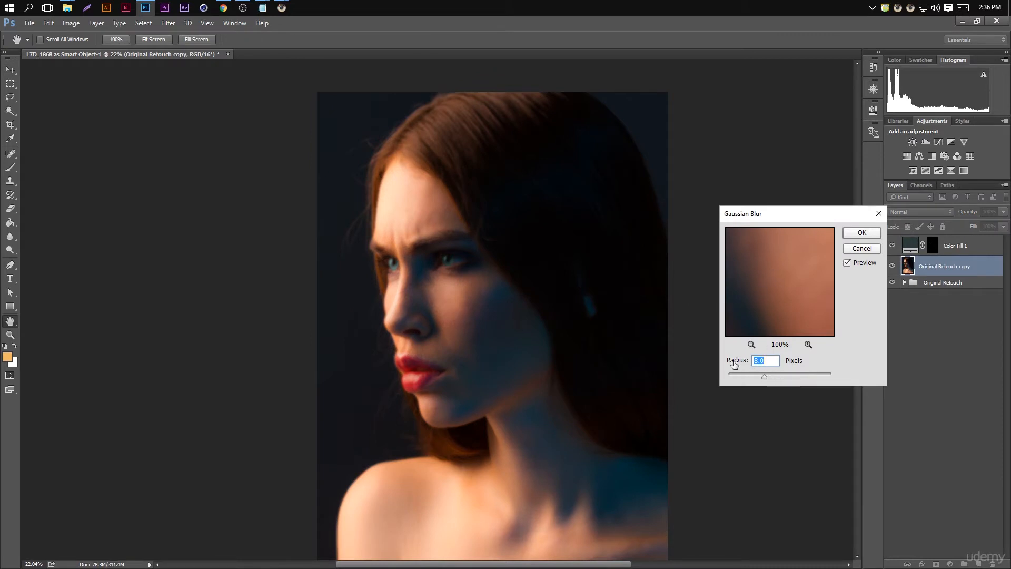
pyautogui.click(752, 345)
pyautogui.click(752, 345)
pyautogui.click(752, 345)
pyautogui.click(752, 345)
pyautogui.click(752, 345)
pyautogui.click(752, 345)
pyautogui.click(751, 345)
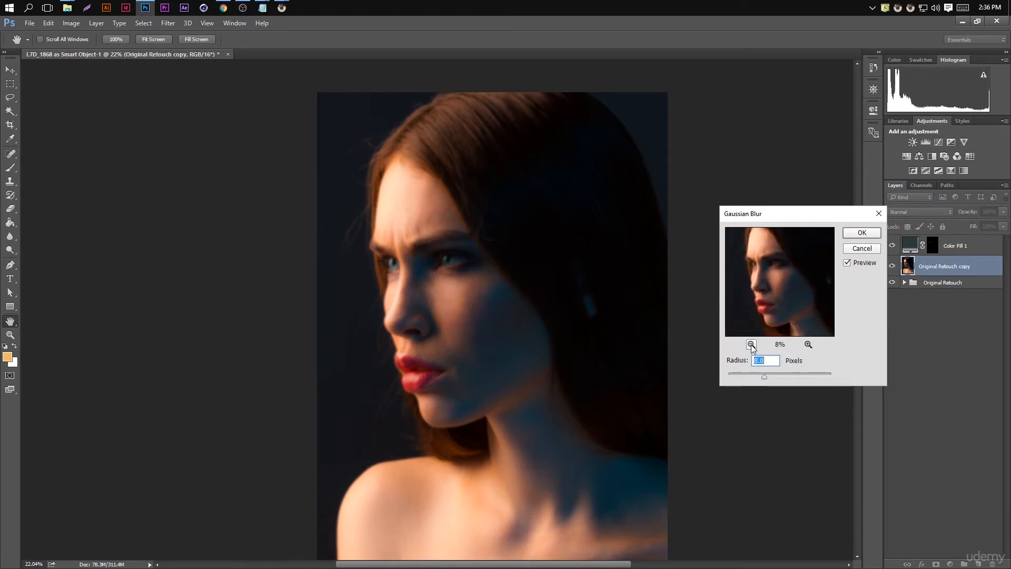
pyautogui.click(808, 344)
pyautogui.click(808, 345)
pyautogui.click(809, 345)
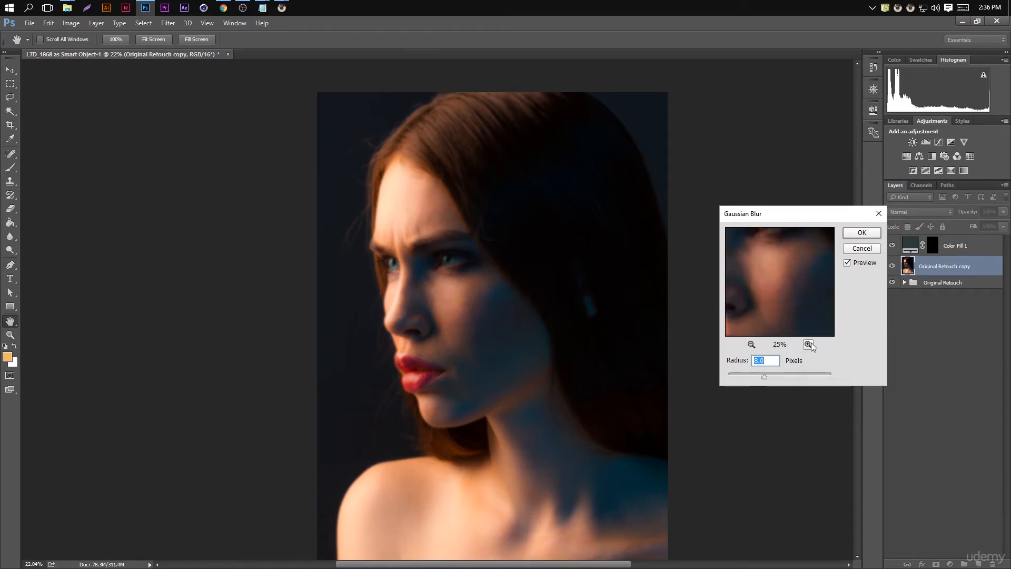
pyautogui.write('5')
pyautogui.moveTo(783, 273); pyautogui.dragTo(808, 285)
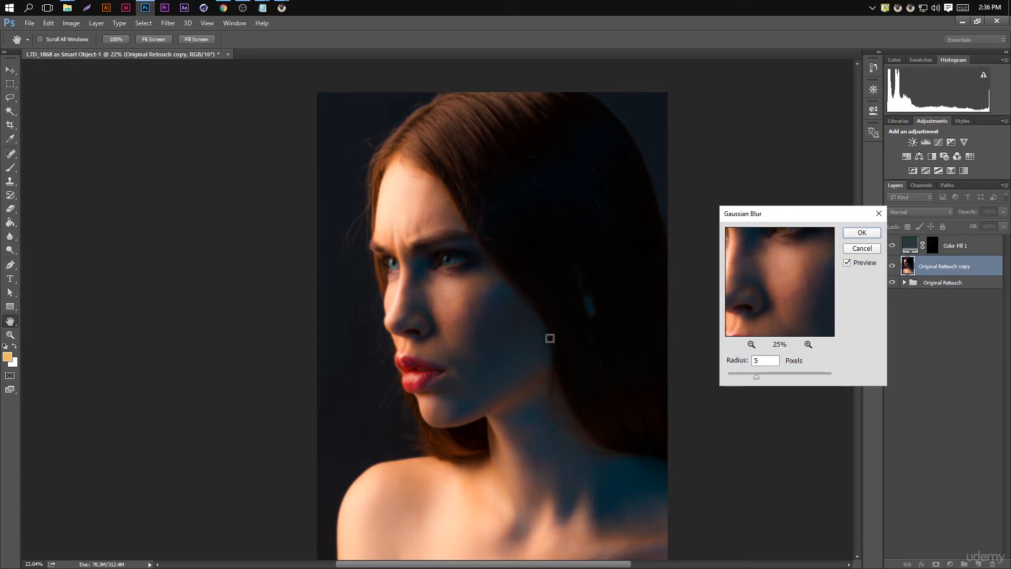
pyautogui.click(862, 235)
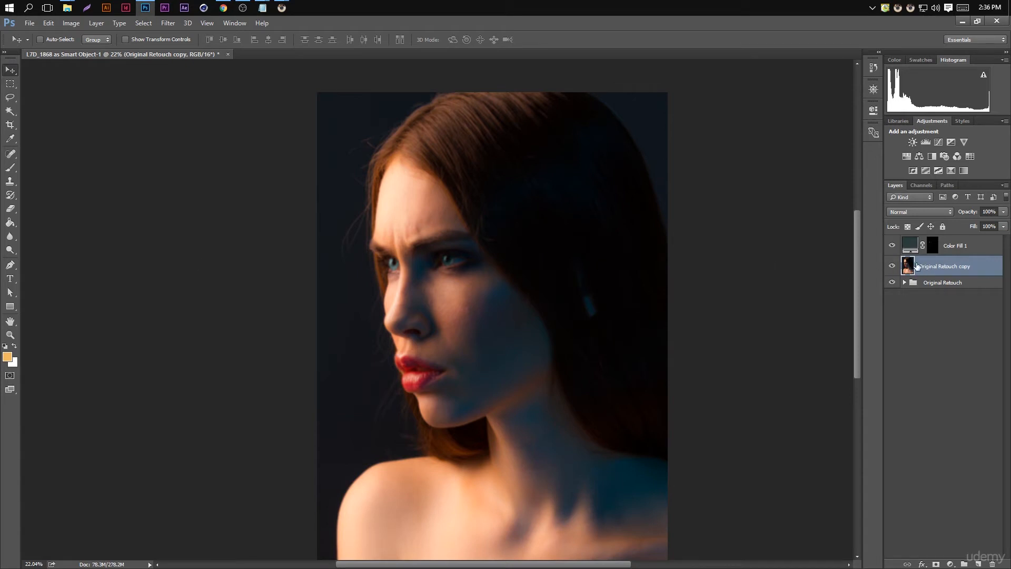
# Add a layer mask to the blurred Original Retouch copy and invert it to black.
pyautogui.click(936, 564)
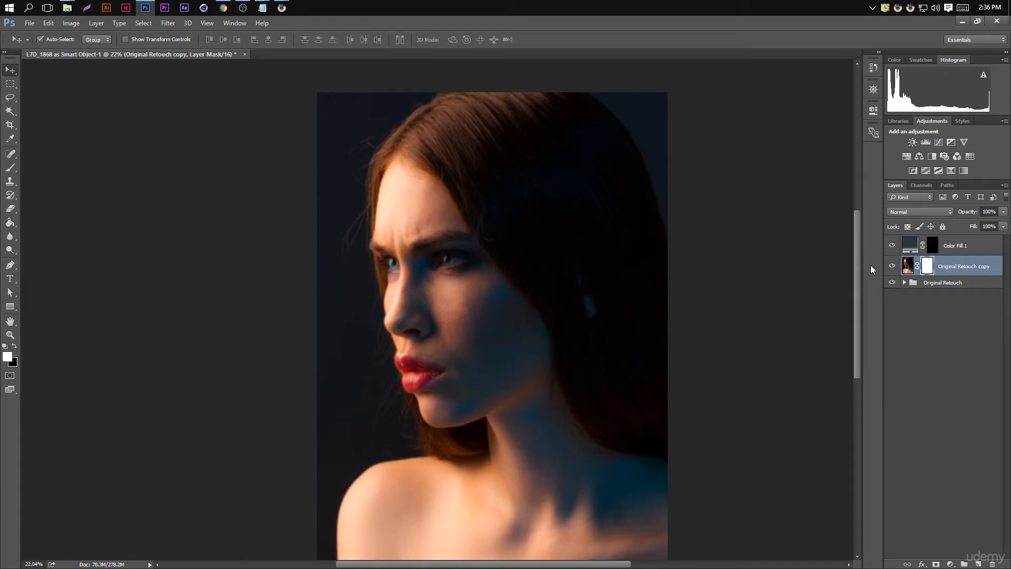
pyautogui.hotkey('ctrl', 'i')
# Paint white on the mask with a 200-pixel brush to smooth the skin across the forehead.
pyautogui.click(10, 172)
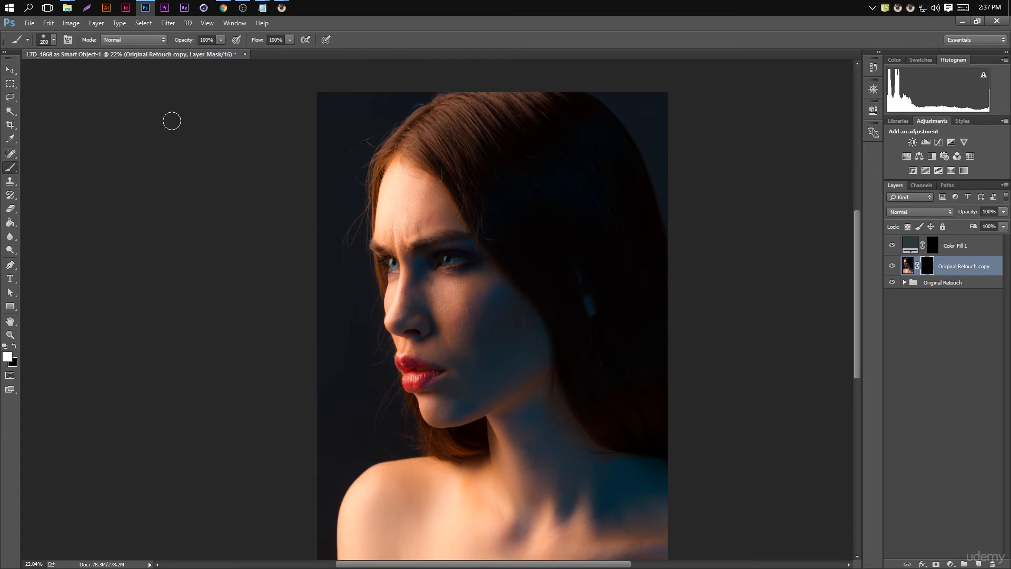
pyautogui.scroll(5, 384, 158)
pyautogui.scroll(2, 404, 205)
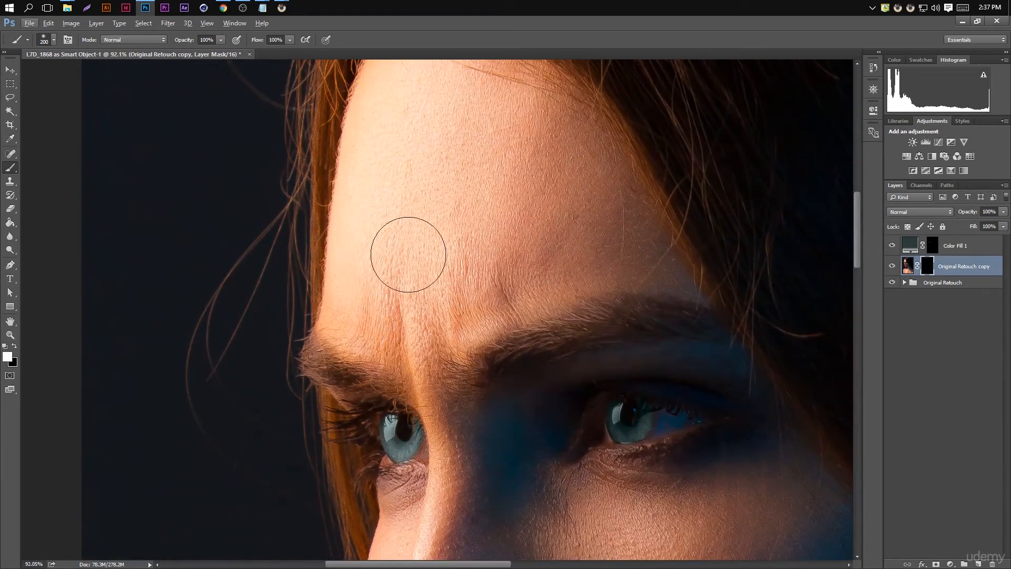
pyautogui.moveTo(416, 232); pyautogui.dragTo(419, 274)
pyautogui.moveTo(395, 124)
pyautogui.mouseDown()
pyautogui.moveTo(391, 251)
pyautogui.moveTo(406, 173)
pyautogui.moveTo(366, 346)
pyautogui.moveTo(379, 325)
pyautogui.moveTo(581, 284)
pyautogui.moveTo(530, 270)
pyautogui.moveTo(458, 197)
pyautogui.moveTo(522, 264)
pyautogui.moveTo(427, 119)
pyautogui.moveTo(530, 163)
pyautogui.moveTo(574, 241)
pyautogui.moveTo(608, 275)
pyautogui.moveTo(584, 219)
pyautogui.moveTo(502, 170)
pyautogui.moveTo(555, 208)
pyautogui.moveTo(581, 255)
pyautogui.moveTo(632, 302)
pyautogui.moveTo(583, 296)
pyautogui.moveTo(560, 321)
pyautogui.moveTo(437, 373)
pyautogui.moveTo(411, 345)
pyautogui.moveTo(434, 382)
pyautogui.moveTo(341, 369)
pyautogui.moveTo(416, 396)
pyautogui.moveTo(409, 386)
pyautogui.moveTo(427, 403)
pyautogui.moveTo(514, 343)
pyautogui.moveTo(445, 347)
pyautogui.moveTo(390, 380)
pyautogui.moveTo(370, 311)
pyautogui.moveTo(347, 325)
pyautogui.mouseUp()
# Reduce the brush size to 100 and continue painting white on the mask over the forehead edges and the nose.
pyautogui.press('[')
pyautogui.press('[')
pyautogui.press('[')
pyautogui.press('[')
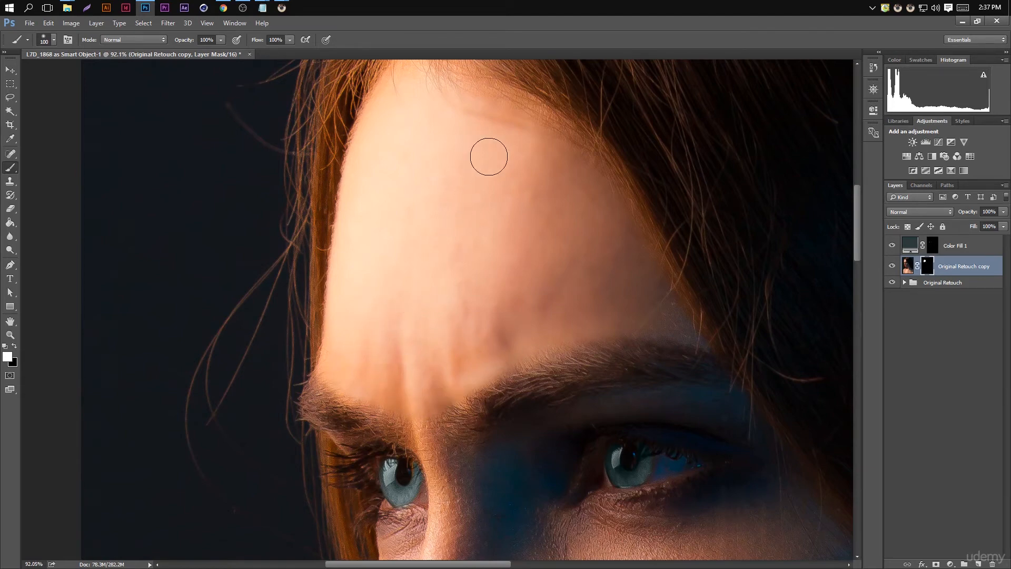
pyautogui.moveTo(512, 202); pyautogui.dragTo(515, 302)
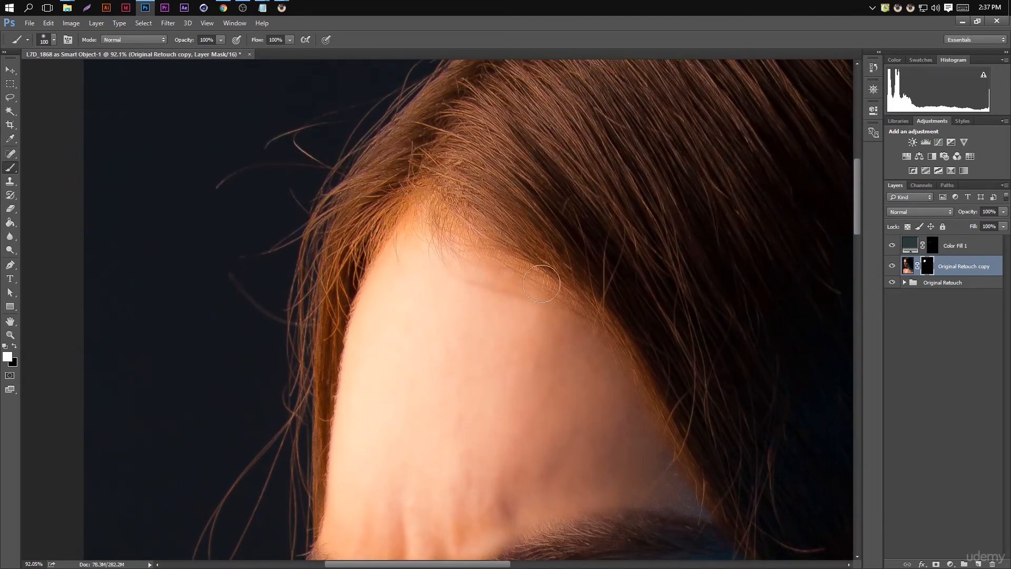
pyautogui.moveTo(513, 356); pyautogui.dragTo(491, 151)
pyautogui.moveTo(476, 97)
pyautogui.mouseDown()
pyautogui.moveTo(481, 166)
pyautogui.moveTo(455, 308)
pyautogui.moveTo(482, 242)
pyautogui.moveTo(433, 367)
pyautogui.mouseUp()
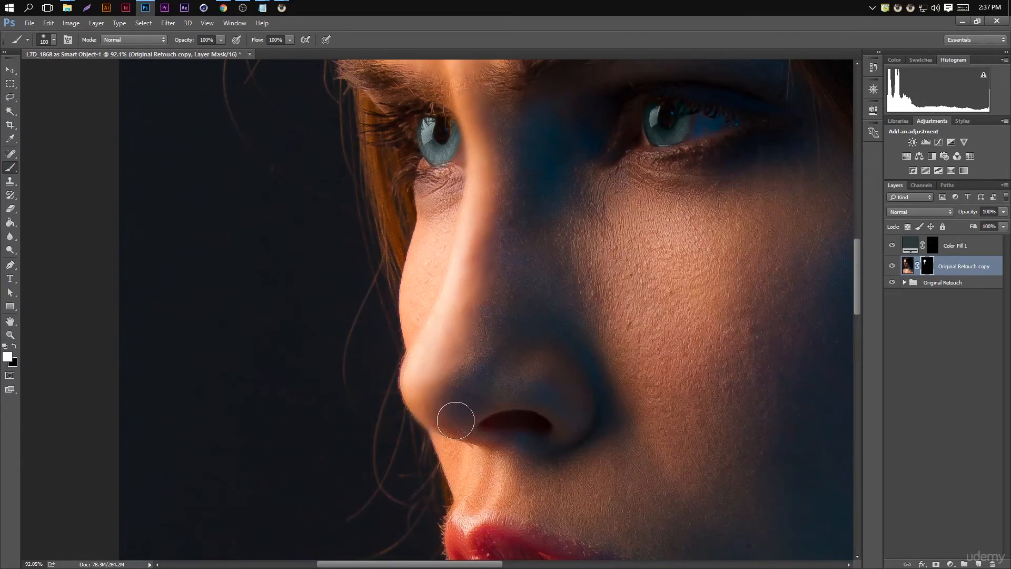
pyautogui.scroll(1, 522, 296)
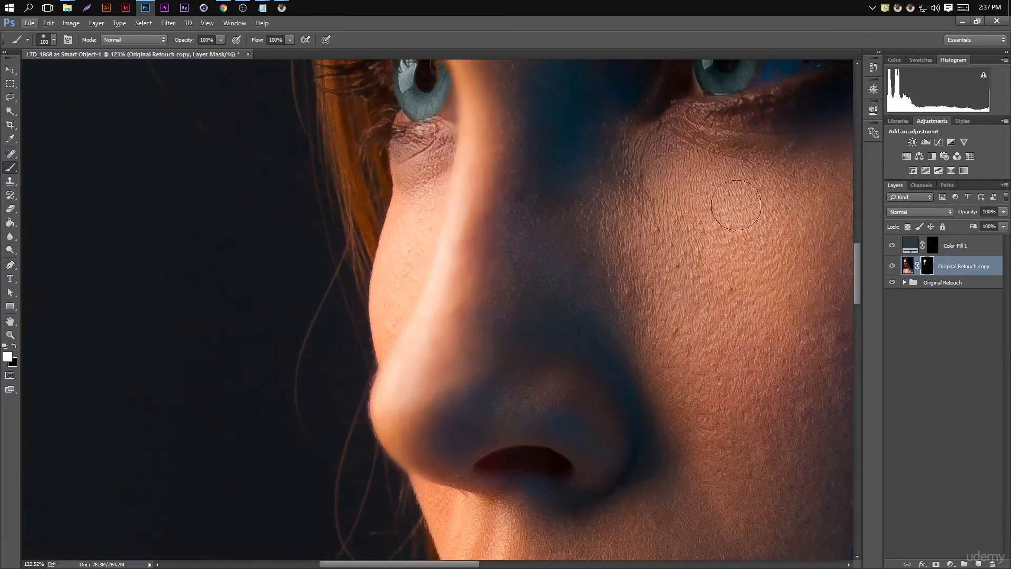
pyautogui.scroll(2, 606, 253)
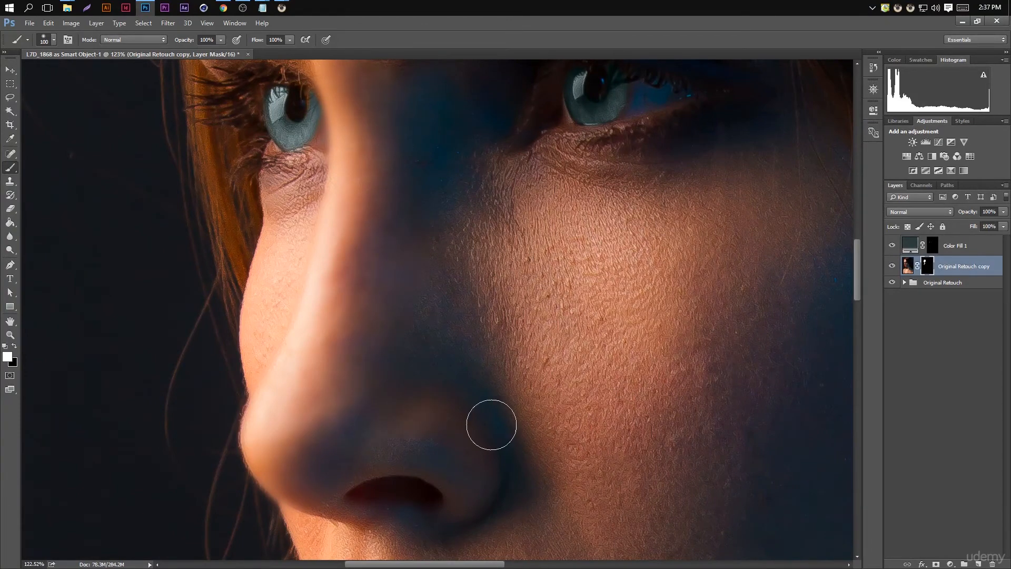
# Examine the sharpening and noise reduction settings of the L7D_1868 smart object in Camera Raw, and reselect the Original Retouch group.
pyautogui.click(904, 283)
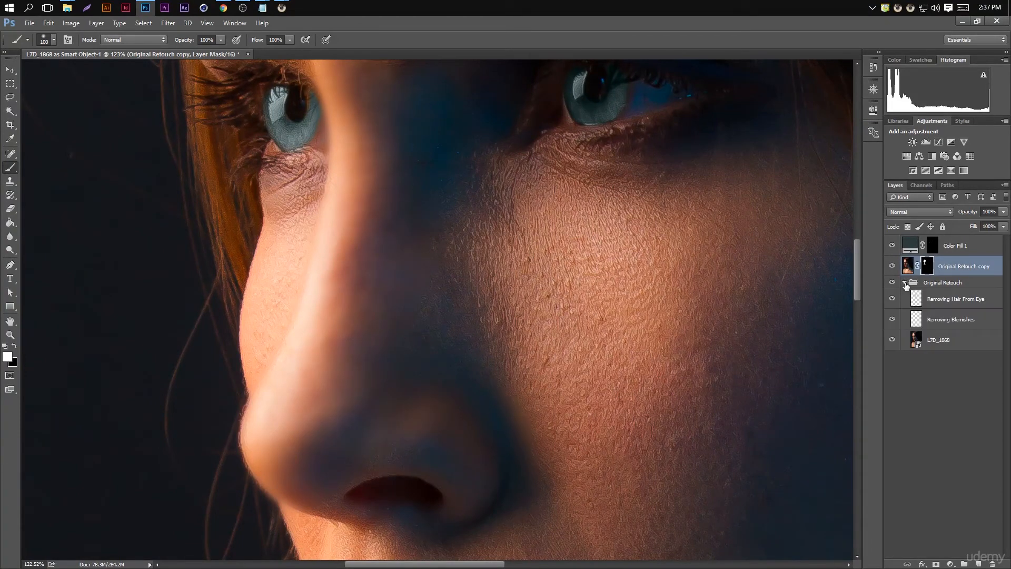
pyautogui.click(916, 341)
pyautogui.doubleClick(917, 340)
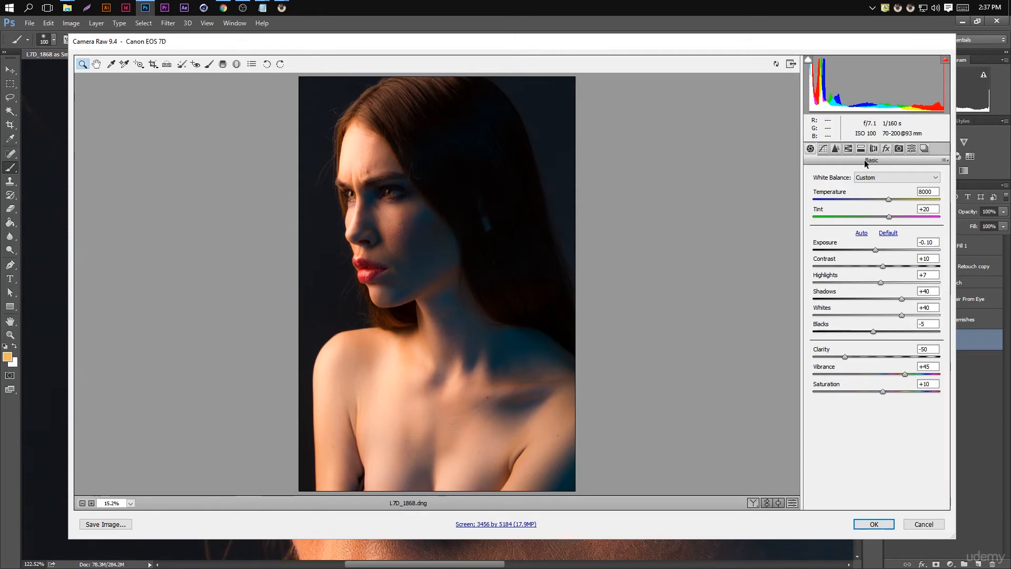
pyautogui.click(837, 148)
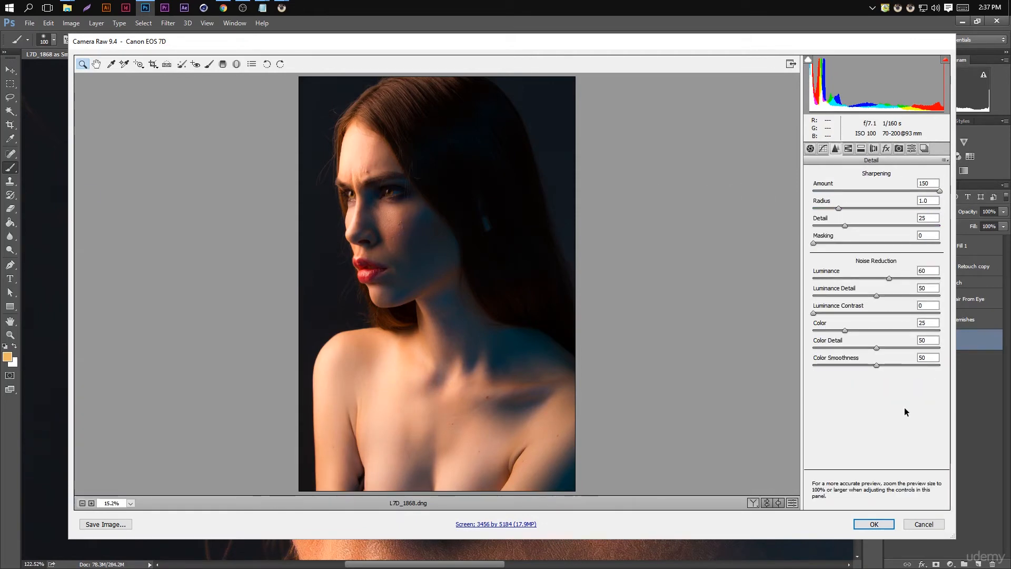
pyautogui.click(933, 524)
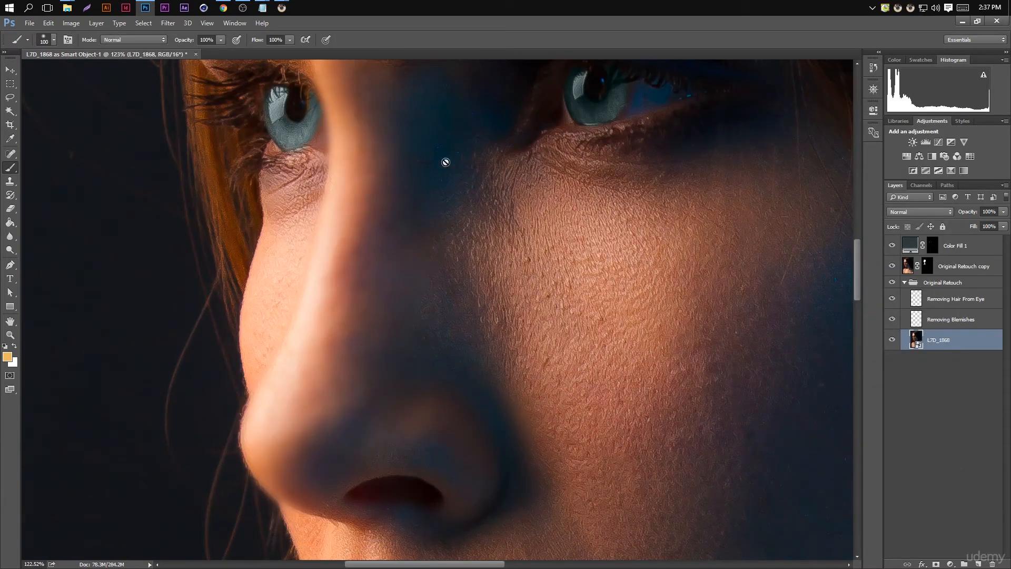
pyautogui.click(932, 283)
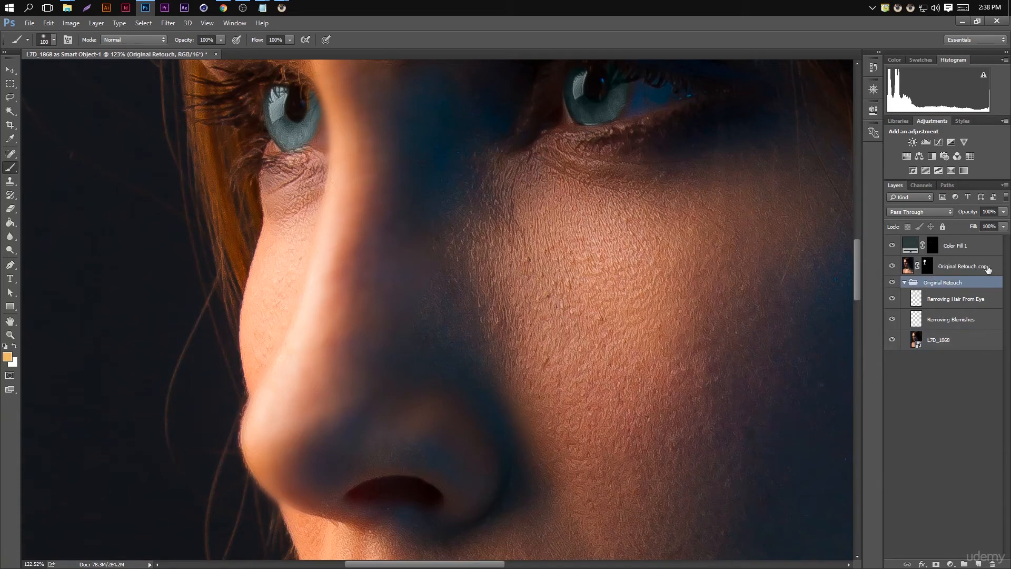
# Select the layer mask of the Original Retouch copy and reset the painting colours to the default white and black.
pyautogui.click(473, 258)
pyautogui.click(503, 236)
pyautogui.click(905, 265)
pyautogui.click(927, 266)
pyautogui.press('d')
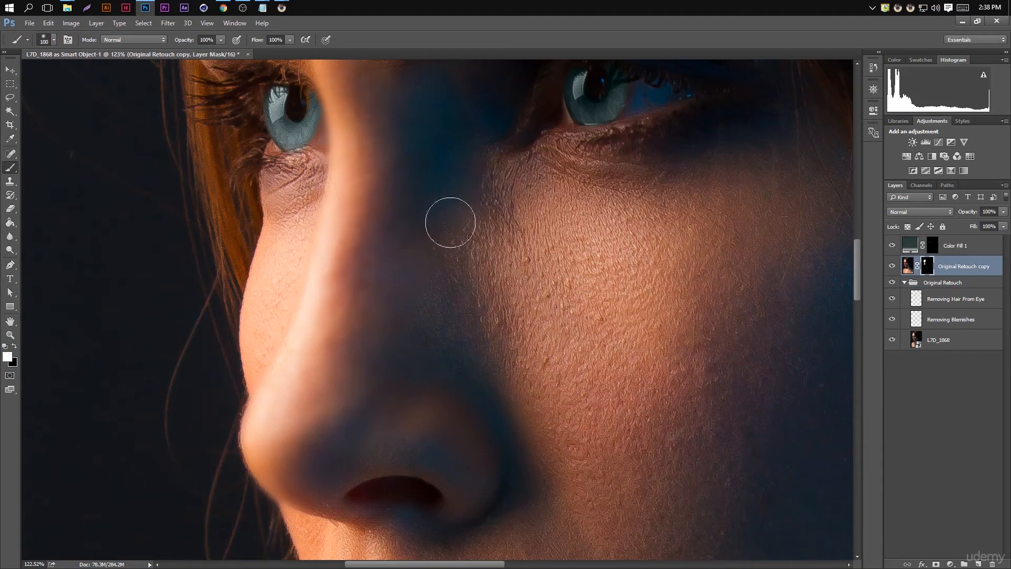
# Paint white on the mask with the 100-pixel brush over the far cheek, beside the nose and beneath both eyes.
pyautogui.moveTo(280, 303); pyautogui.dragTo(469, 276)
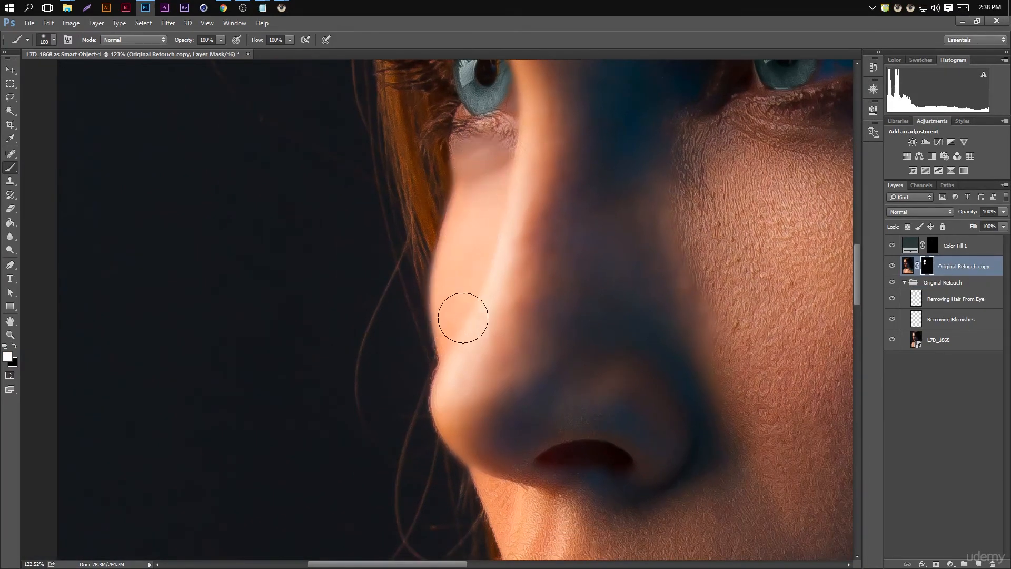
pyautogui.moveTo(680, 248); pyautogui.dragTo(502, 353)
pyautogui.moveTo(527, 253)
pyautogui.mouseDown()
pyautogui.moveTo(587, 269)
pyautogui.moveTo(742, 267)
pyautogui.moveTo(548, 254)
pyautogui.moveTo(757, 270)
pyautogui.moveTo(499, 266)
pyautogui.moveTo(627, 310)
pyautogui.mouseUp()
pyautogui.moveTo(498, 161); pyautogui.dragTo(439, 295)
pyautogui.moveTo(666, 387)
pyautogui.mouseDown()
pyautogui.moveTo(580, 280)
pyautogui.moveTo(581, 244)
pyautogui.mouseUp()
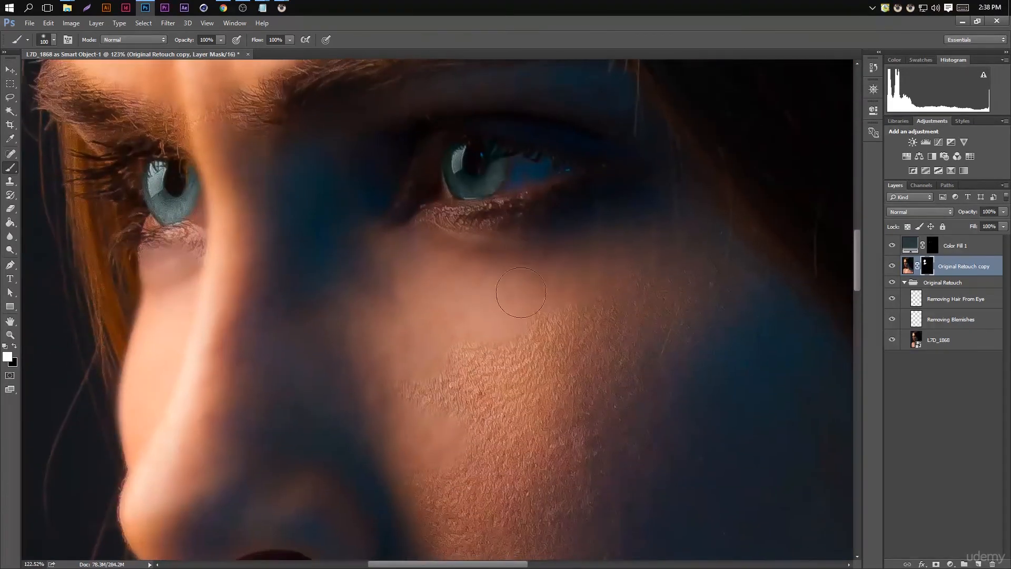
pyautogui.moveTo(526, 340); pyautogui.dragTo(496, 346)
# Paint white on the mask to smooth the skin between the nose and the upper lip.
pyautogui.scroll(-6, 452, 372)
pyautogui.moveTo(442, 460); pyautogui.dragTo(497, 287)
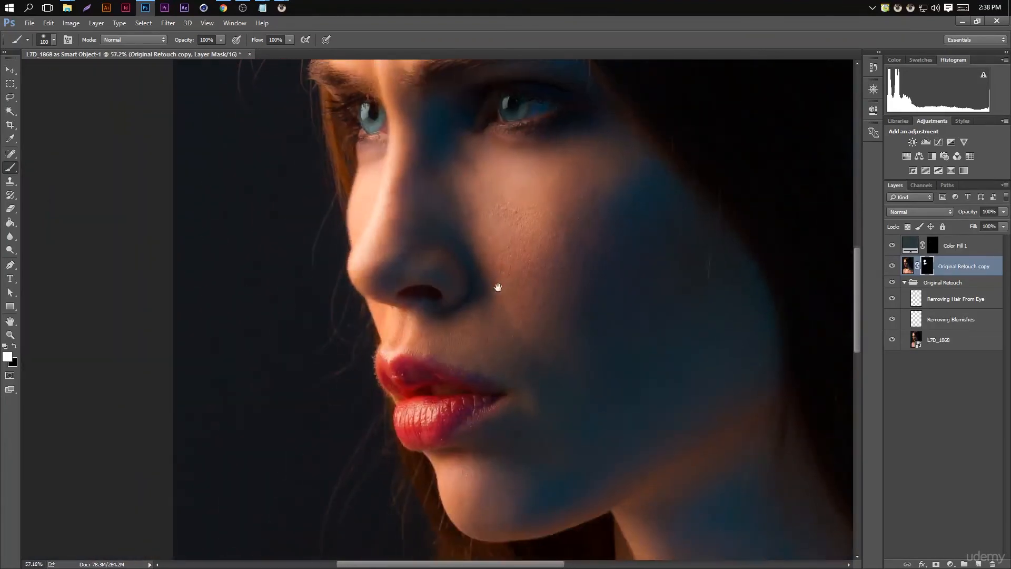
pyautogui.scroll(6, 419, 271)
pyautogui.scroll(2, 419, 272)
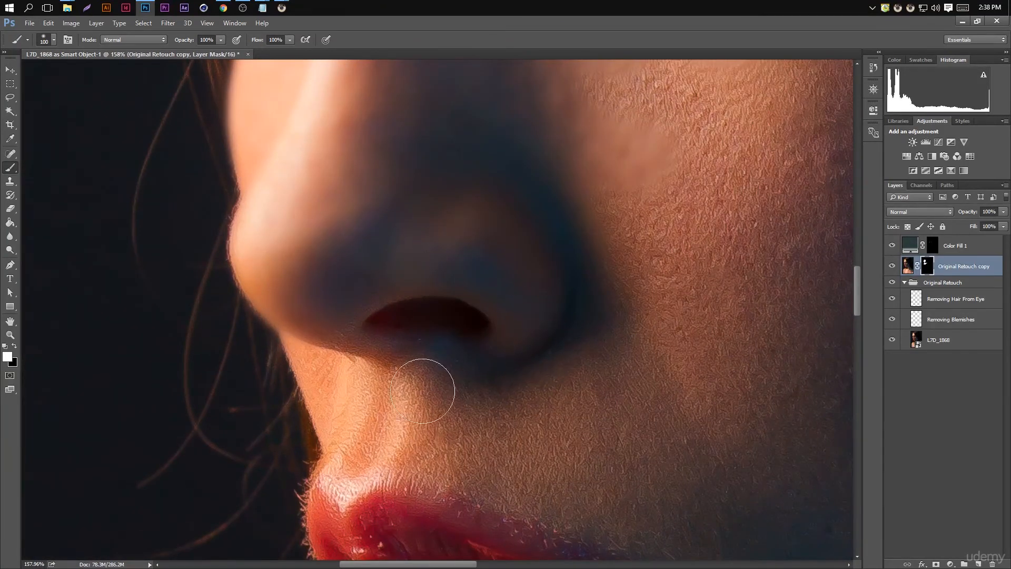
pyautogui.moveTo(411, 391)
pyautogui.mouseDown()
pyautogui.moveTo(328, 384)
pyautogui.moveTo(357, 443)
pyautogui.moveTo(403, 447)
pyautogui.mouseUp()
pyautogui.moveTo(537, 469); pyautogui.dragTo(474, 287)
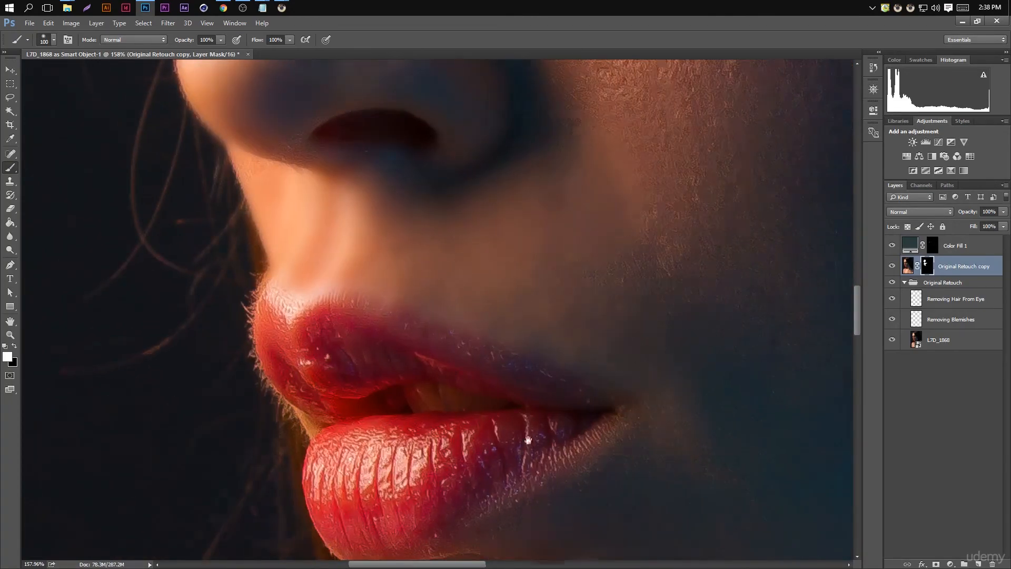
# Paint white on the mask over the skin below the lower lip and across the chin.
pyautogui.moveTo(466, 556); pyautogui.dragTo(481, 348)
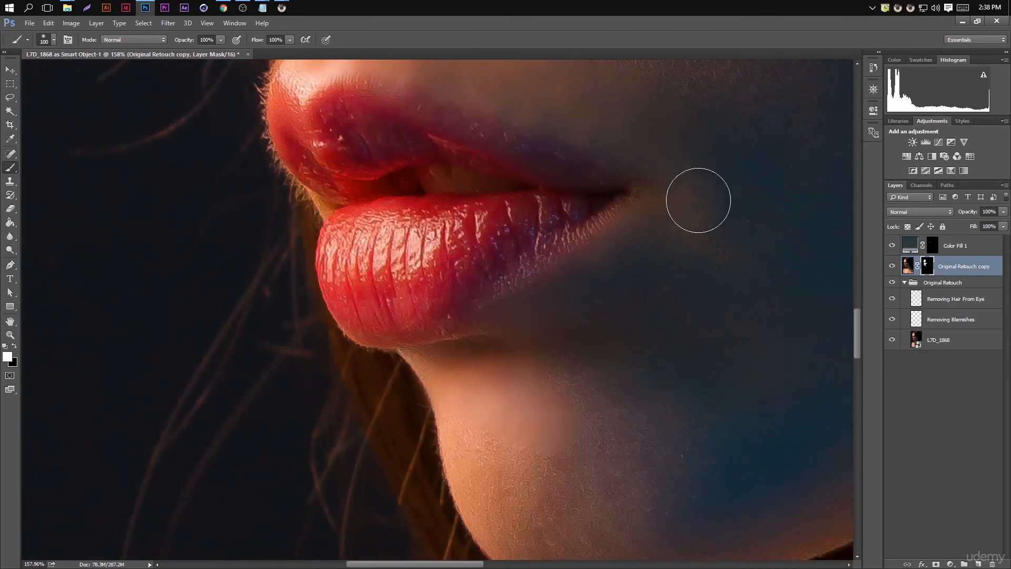
pyautogui.scroll(-3, 679, 232)
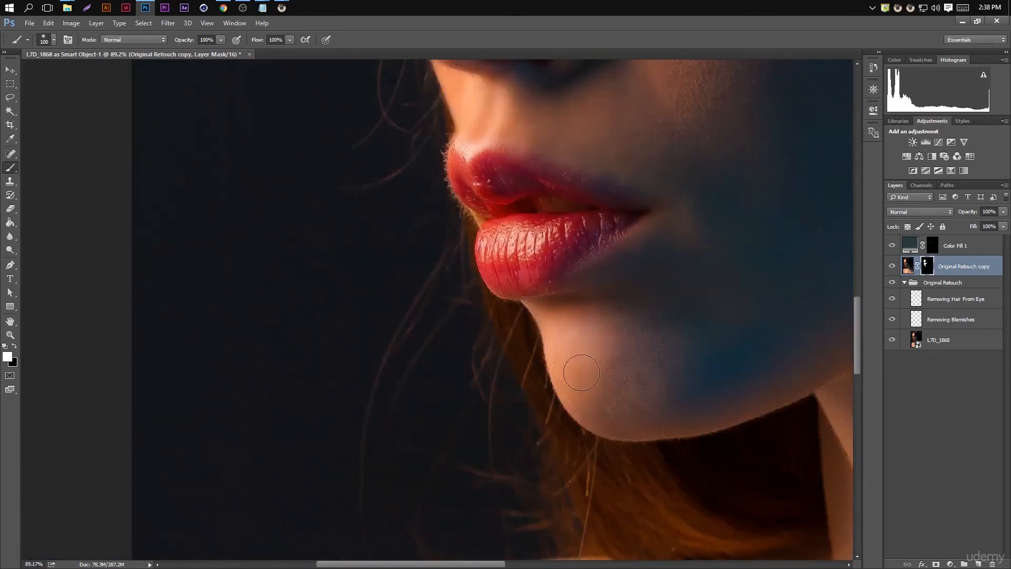
pyautogui.moveTo(676, 385); pyautogui.dragTo(424, 420)
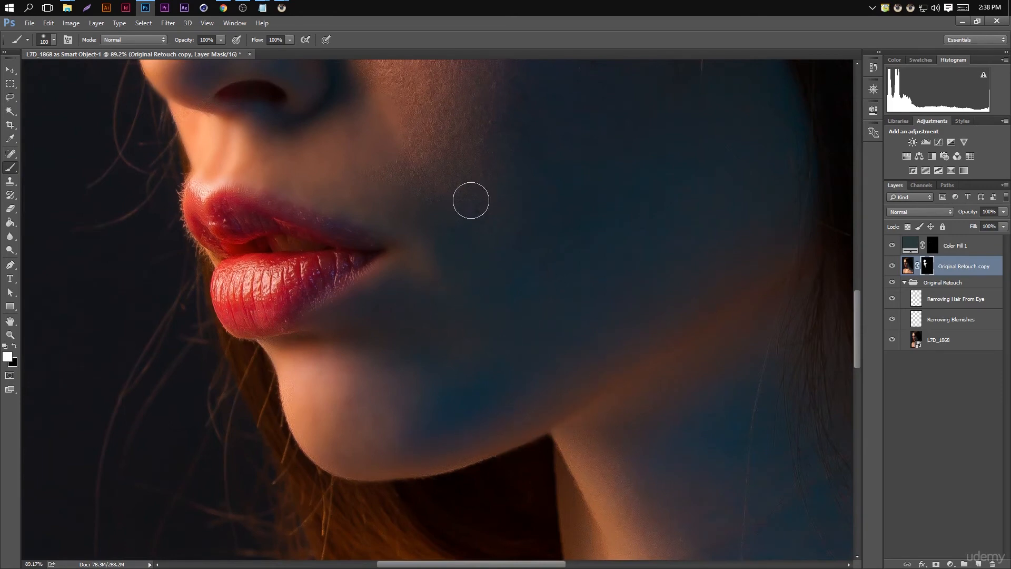
# Enlarge the brush to 200 and paint white on the mask across the near cheek.
pyautogui.moveTo(471, 200); pyautogui.dragTo(548, 372)
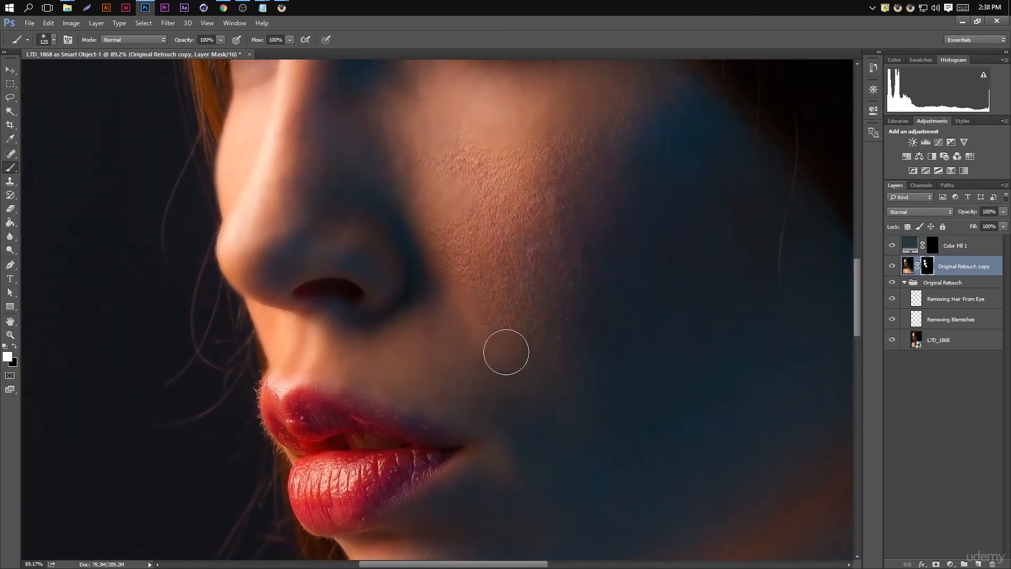
pyautogui.press(']')
pyautogui.press(']')
pyautogui.press(']')
pyautogui.moveTo(478, 286)
pyautogui.mouseDown()
pyautogui.moveTo(455, 196)
pyautogui.moveTo(473, 137)
pyautogui.moveTo(530, 154)
pyautogui.moveTo(603, 234)
pyautogui.moveTo(583, 329)
pyautogui.moveTo(607, 213)
pyautogui.moveTo(567, 176)
pyautogui.moveTo(639, 284)
pyautogui.moveTo(630, 287)
pyautogui.moveTo(740, 307)
pyautogui.mouseUp()
pyautogui.moveTo(545, 350); pyautogui.dragTo(344, 264)
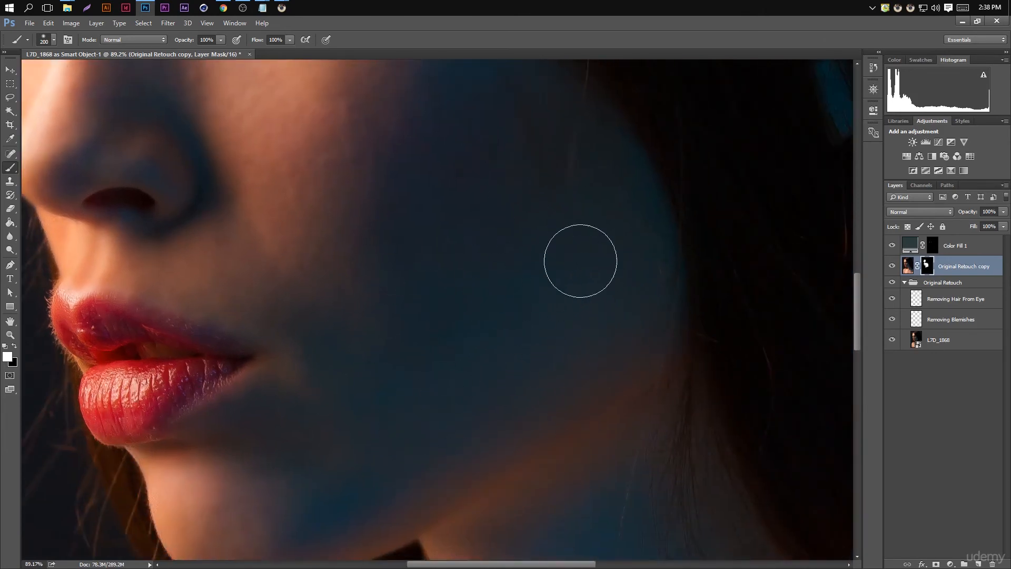
# Enlarge the brush to 250 and paint white on the mask down the neck.
pyautogui.scroll(-4, 340, 400)
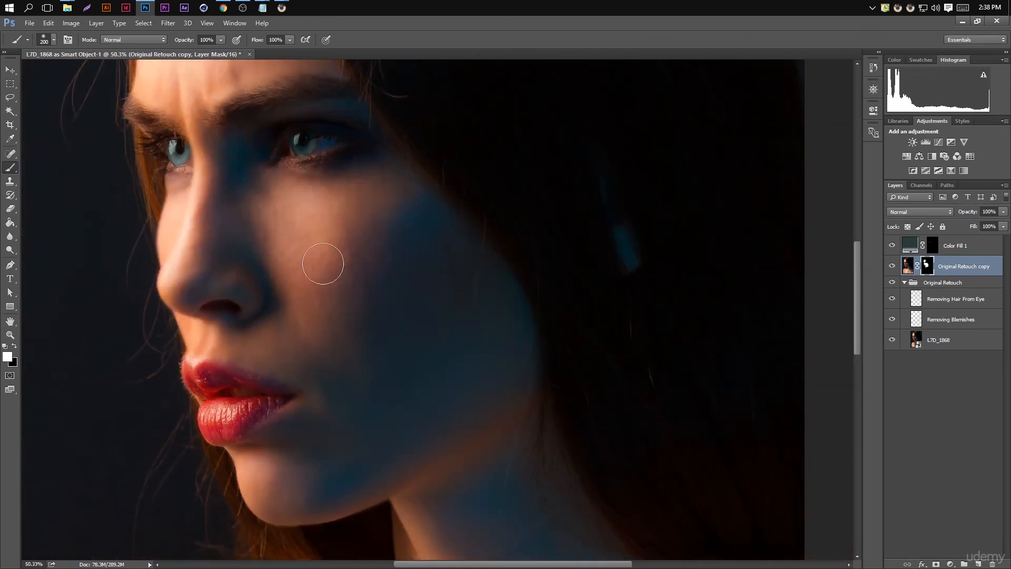
pyautogui.scroll(-5, 325, 271)
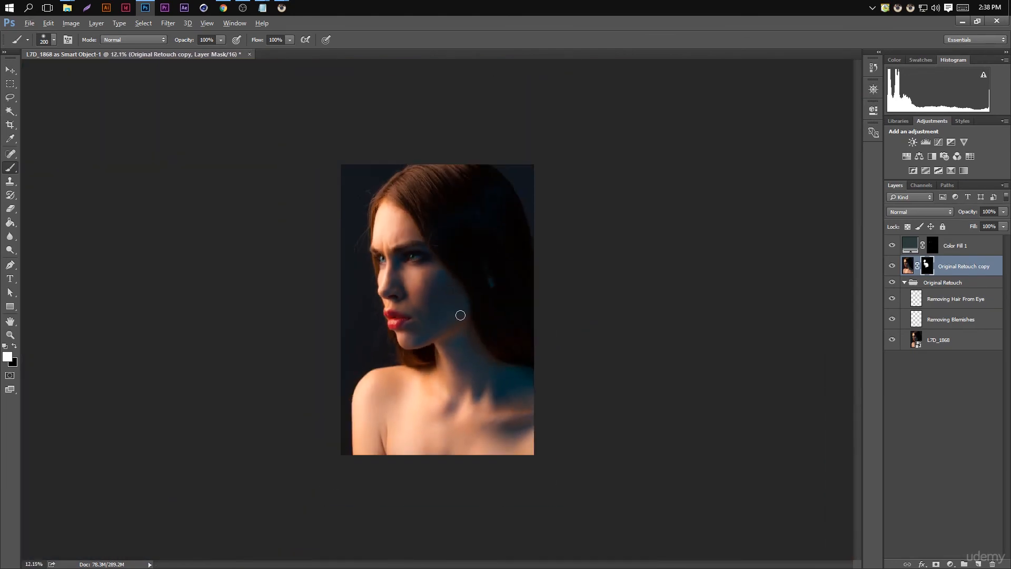
pyautogui.scroll(2, 460, 314)
pyautogui.scroll(2, 441, 323)
pyautogui.scroll(-4, 338, 216)
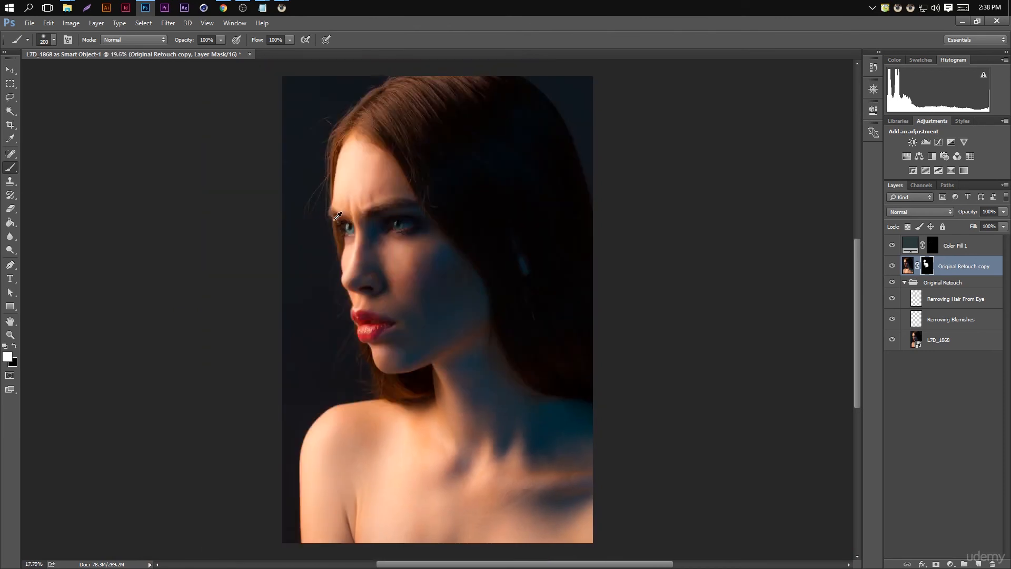
pyautogui.scroll(-2, 337, 216)
pyautogui.scroll(5, 367, 200)
pyautogui.moveTo(420, 318); pyautogui.dragTo(501, 109)
pyautogui.scroll(2, 586, 246)
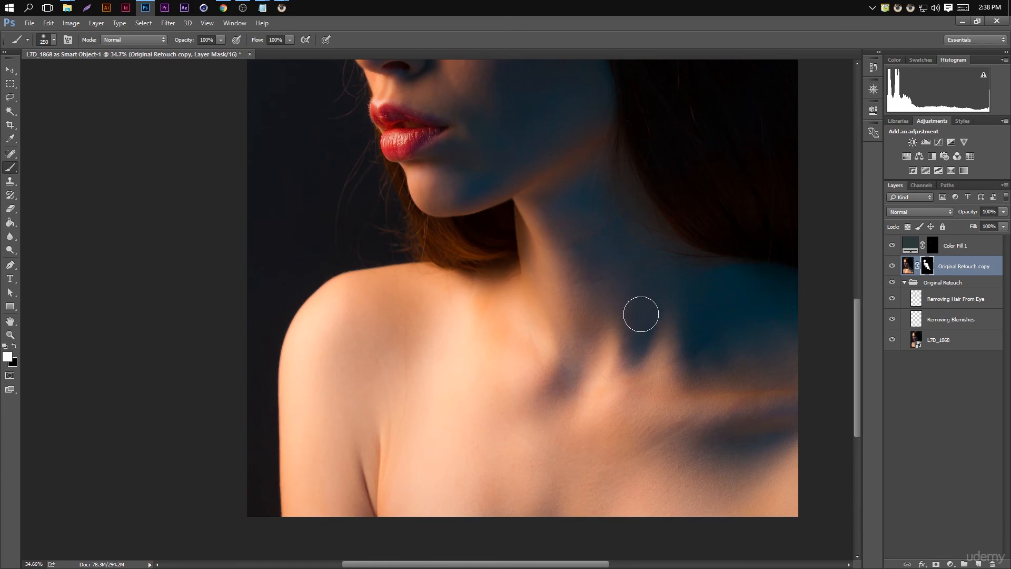
# Enlarge the brush to 700 and paint white on the mask over the shoulder and chest.
pyautogui.press(']')
pyautogui.press(']')
pyautogui.press(']')
pyautogui.moveTo(402, 316)
pyautogui.mouseDown()
pyautogui.moveTo(592, 334)
pyautogui.moveTo(536, 449)
pyautogui.moveTo(561, 474)
pyautogui.moveTo(663, 415)
pyautogui.moveTo(773, 394)
pyautogui.moveTo(602, 322)
pyautogui.mouseUp()
# Reduce the brush size to 50 for the fine skin areas around the eyebrows.
pyautogui.scroll(7, 542, 224)
pyautogui.moveTo(568, 260); pyautogui.dragTo(580, 510)
pyautogui.moveTo(526, 155); pyautogui.dragTo(565, 529)
pyautogui.moveTo(519, 341)
pyautogui.mouseDown()
pyautogui.moveTo(517, 354)
pyautogui.moveTo(537, 352)
pyautogui.mouseUp()
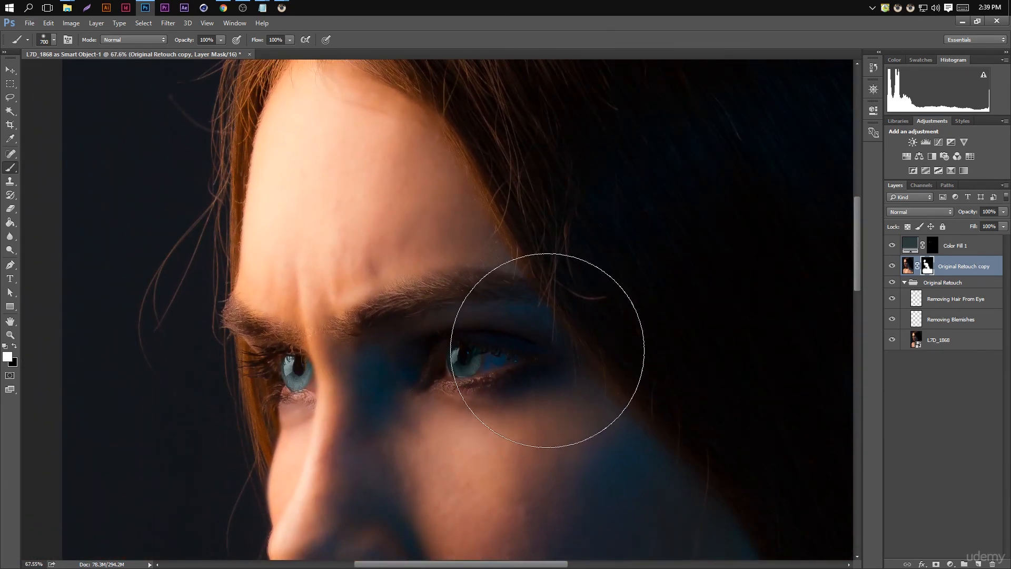
pyautogui.press('[')
pyautogui.press('[')
pyautogui.press('[')
pyautogui.press('[')
pyautogui.press('[')
pyautogui.press('[')
pyautogui.press('[')
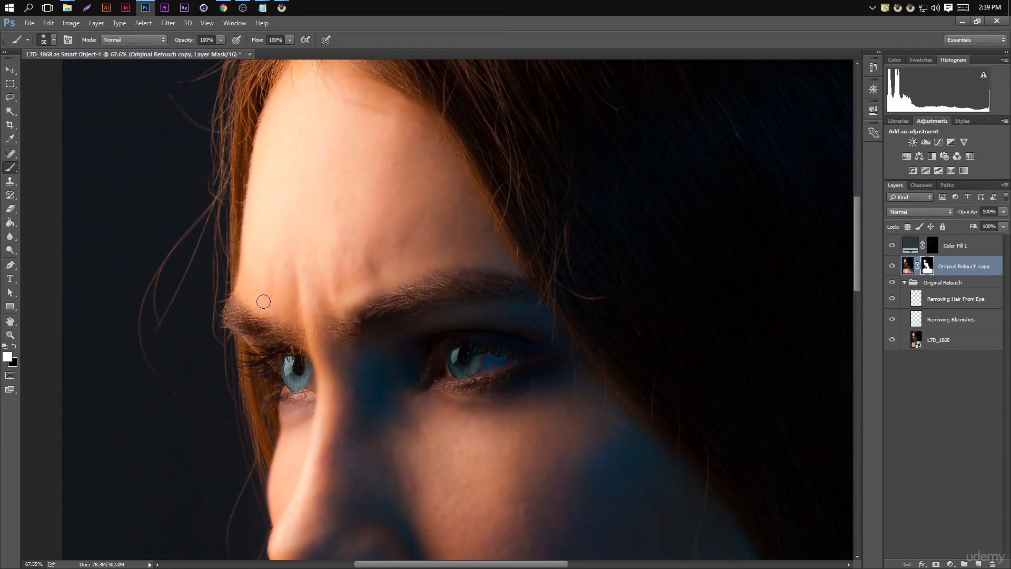
# Collapse the Original Retouch group and set the Original Retouch copy layer's opacity to 50%.
pyautogui.scroll(-10, 340, 140)
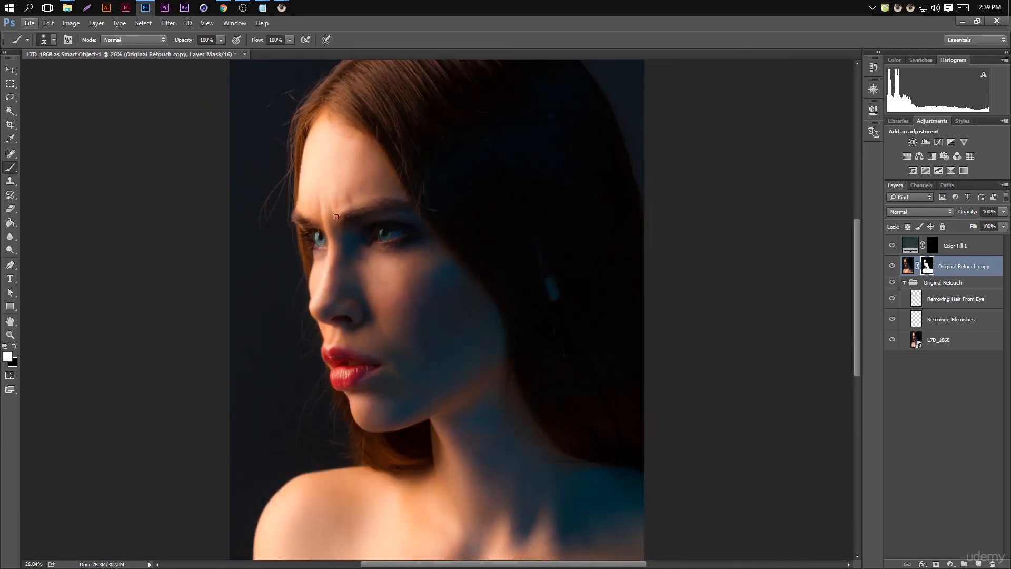
pyautogui.scroll(5, 358, 279)
pyautogui.click(910, 266)
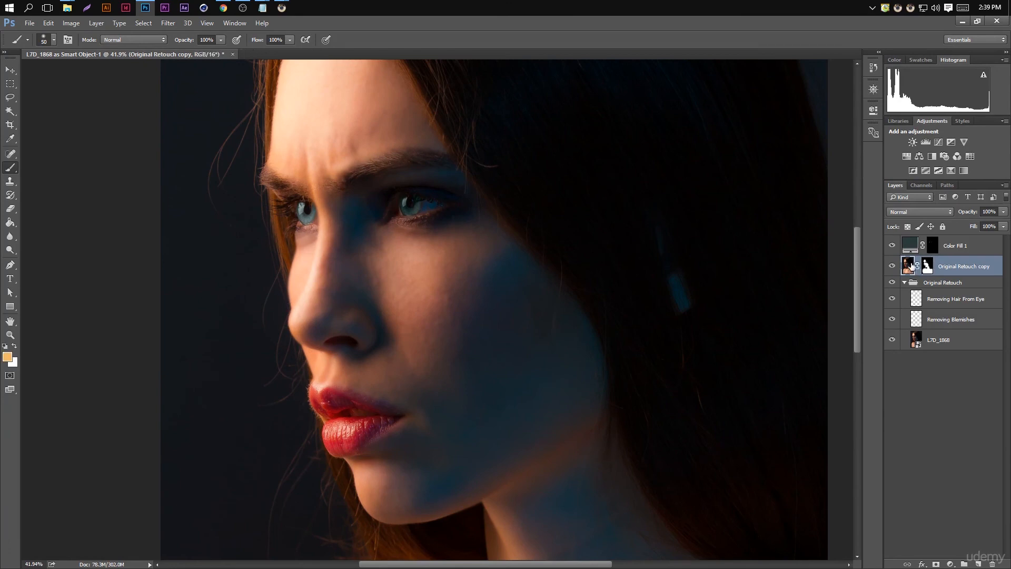
pyautogui.click(905, 283)
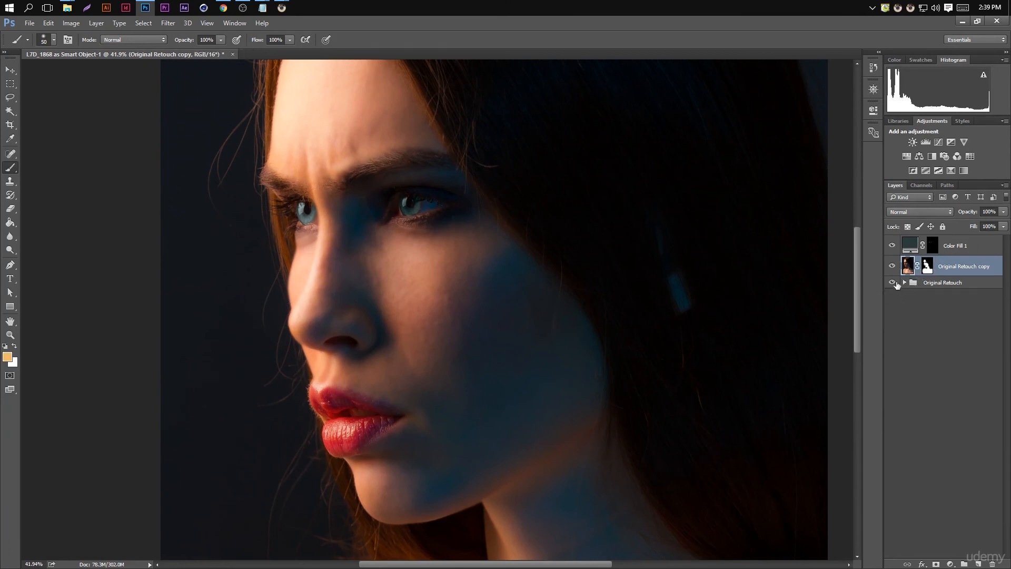
pyautogui.click(1004, 211)
# Toggle the Original Retouch copy's visibility to compare the nose and cheek skin texture with and without smoothing.
pyautogui.click(892, 267)
pyautogui.click(893, 267)
pyautogui.click(893, 267)
pyautogui.click(892, 267)
pyautogui.scroll(11, 316, 279)
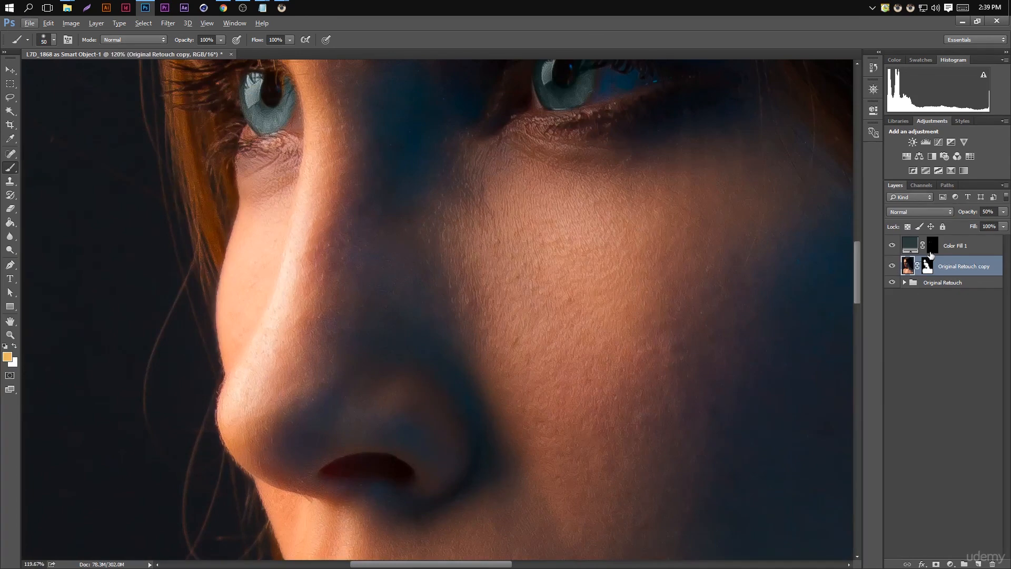
pyautogui.click(893, 267)
pyautogui.click(893, 268)
pyautogui.click(893, 267)
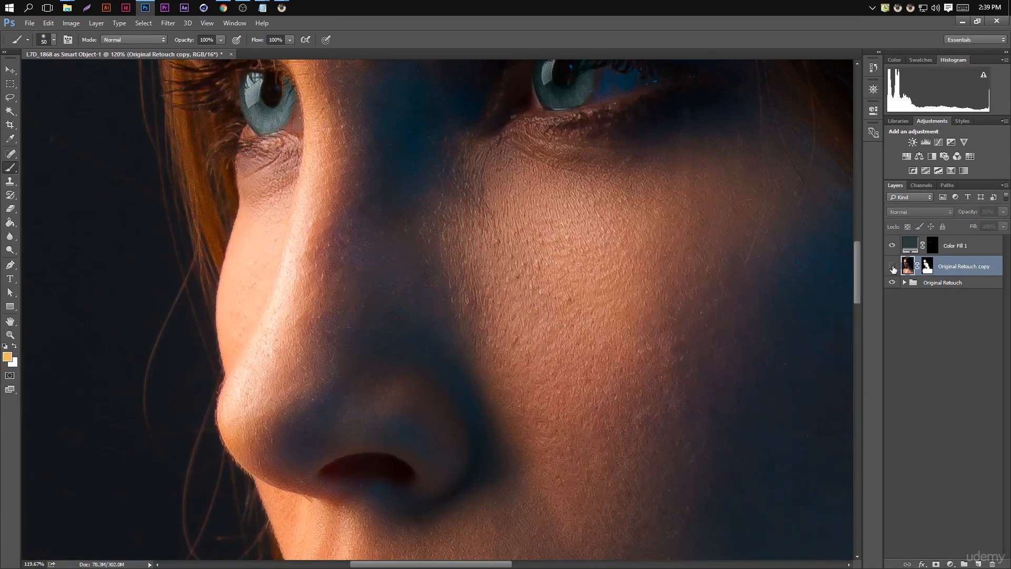
pyautogui.click(893, 268)
# Compare the whole portrait with and without the Original Retouch copy, leaving the layer visible.
pyautogui.scroll(-20, 364, 238)
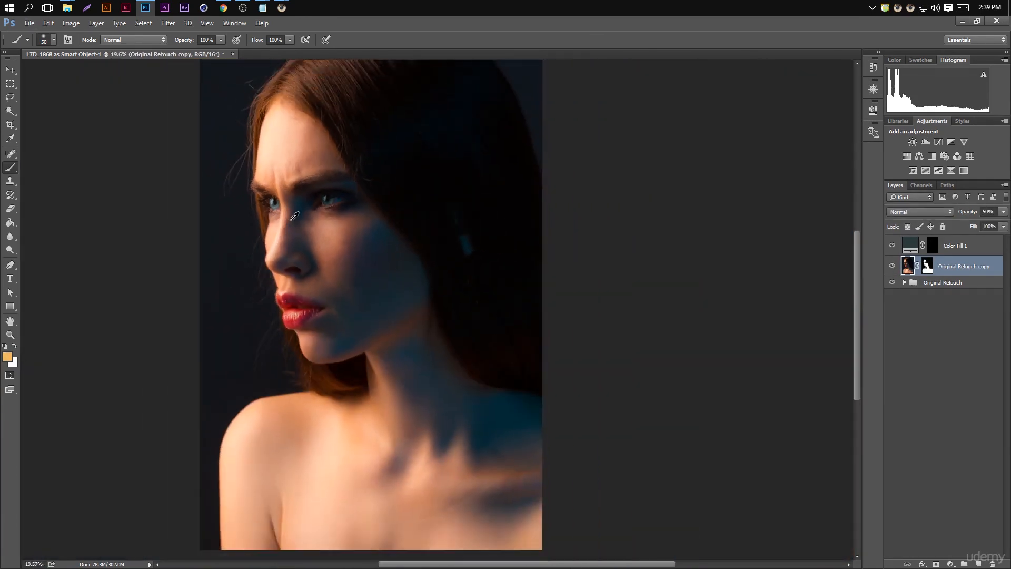
pyautogui.scroll(-1, 433, 260)
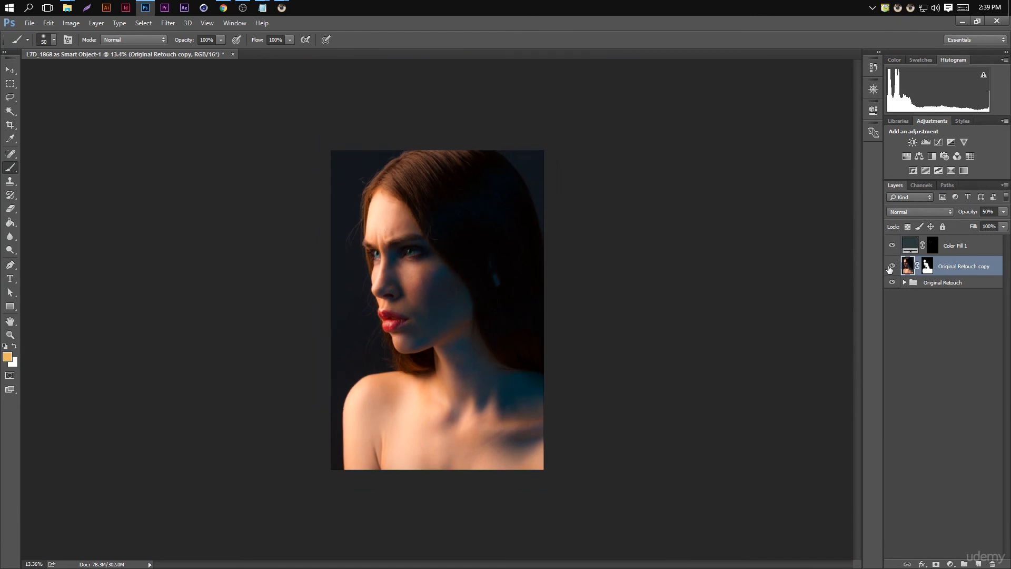
pyautogui.click(891, 267)
pyautogui.click(892, 267)
pyautogui.scroll(3, 375, 260)
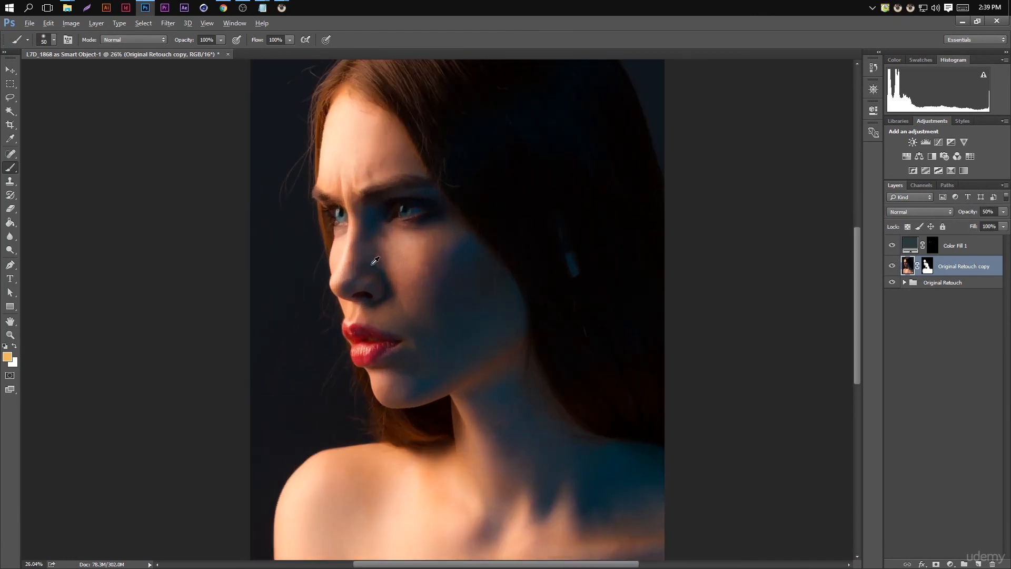
pyautogui.scroll(1, 375, 260)
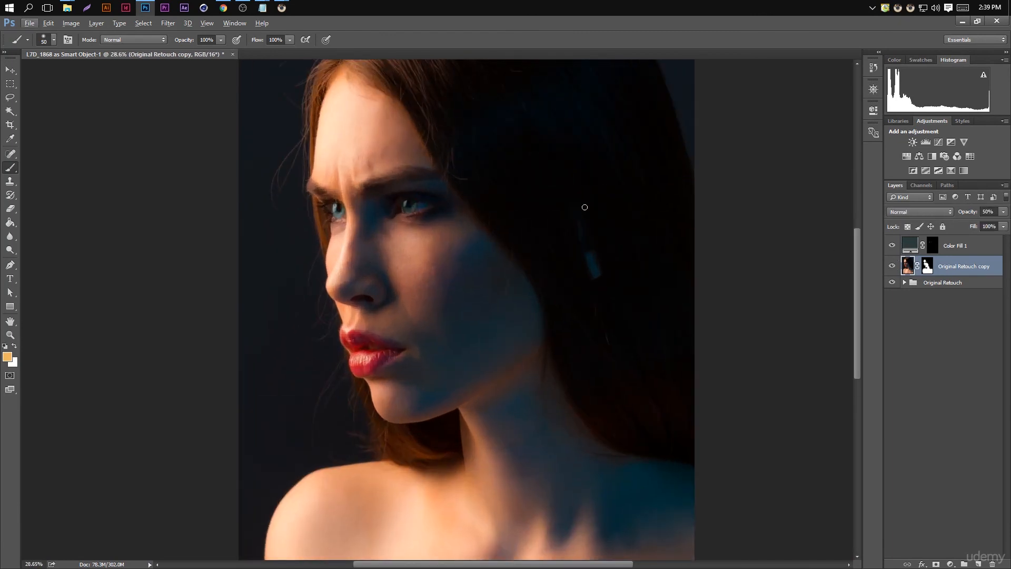
pyautogui.click(892, 266)
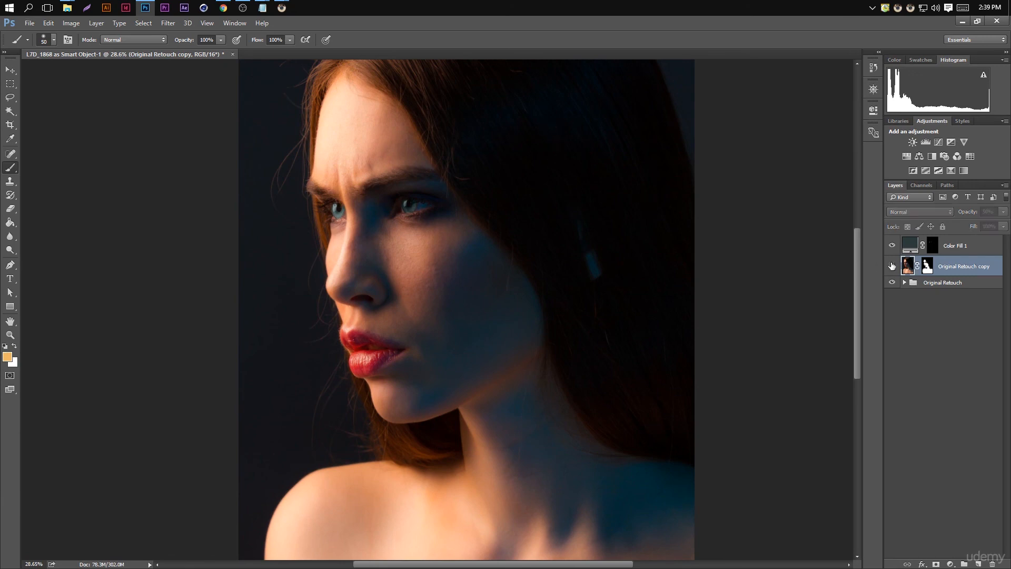
pyautogui.click(892, 267)
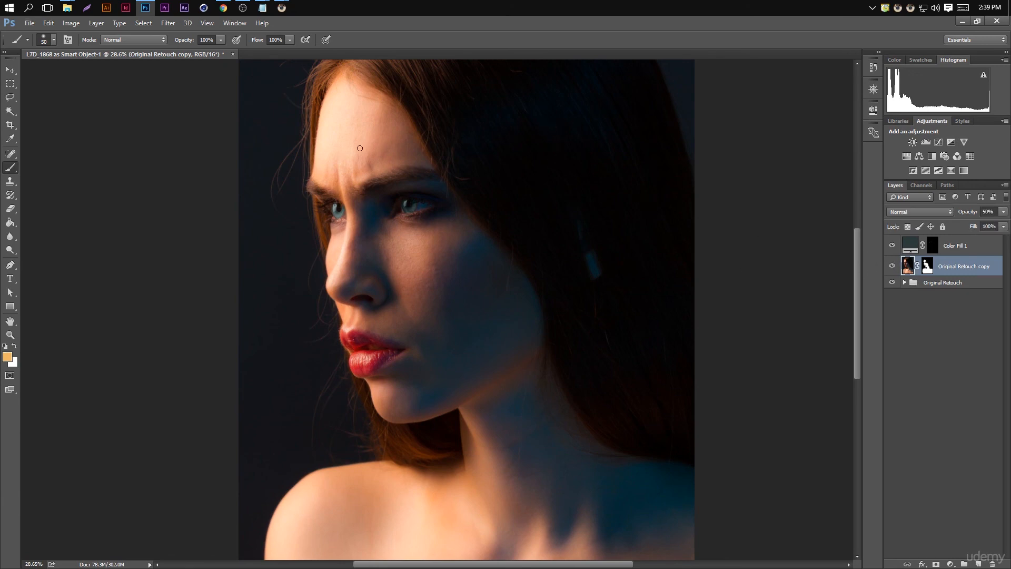